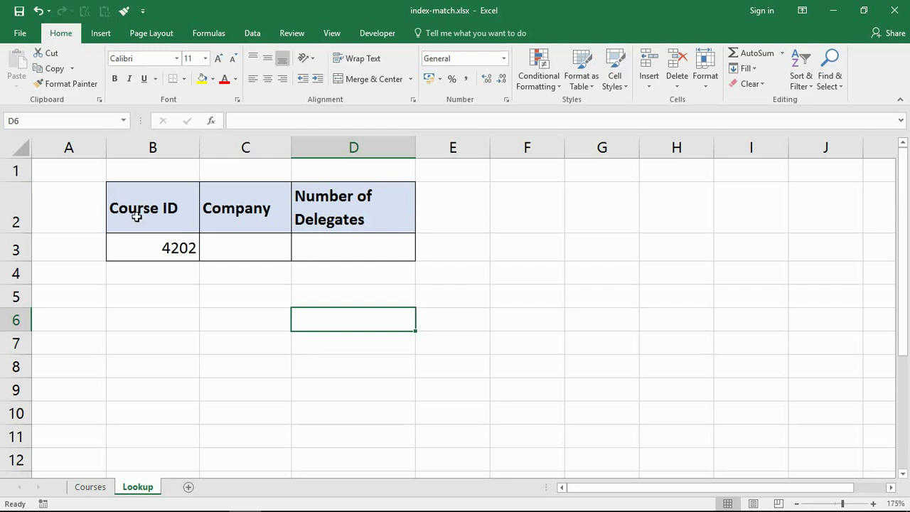
- Examine the lookup table on the Lookup sheet: the Course ID in B3 and the empty Company and Number of Delegates cells
{"action": "left_click_drag", "start_coordinate": [136, 209], "coordinate": [131, 241]}
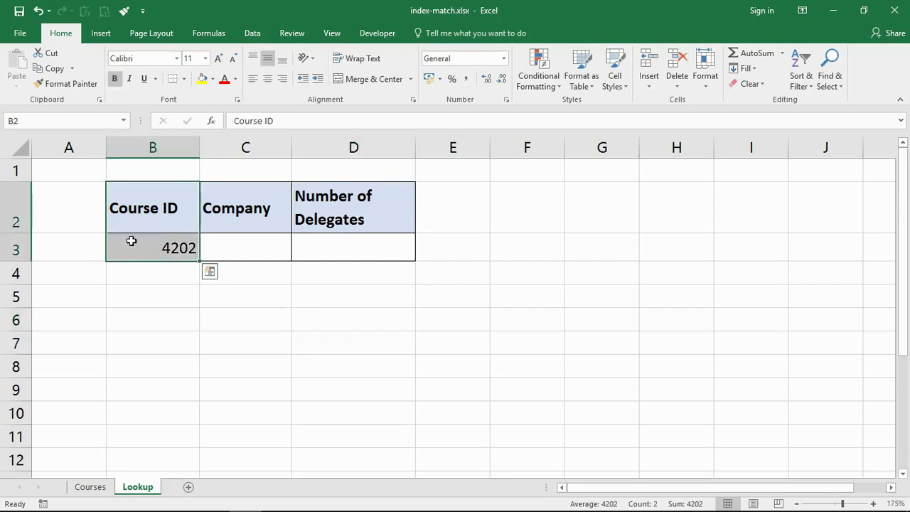
{"action": "left_click", "coordinate": [181, 248]}
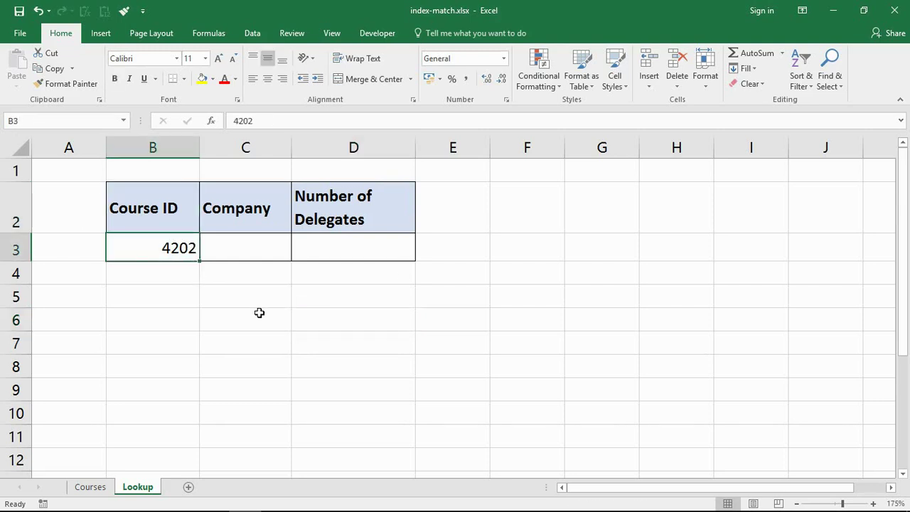
{"action": "left_click", "coordinate": [260, 250]}
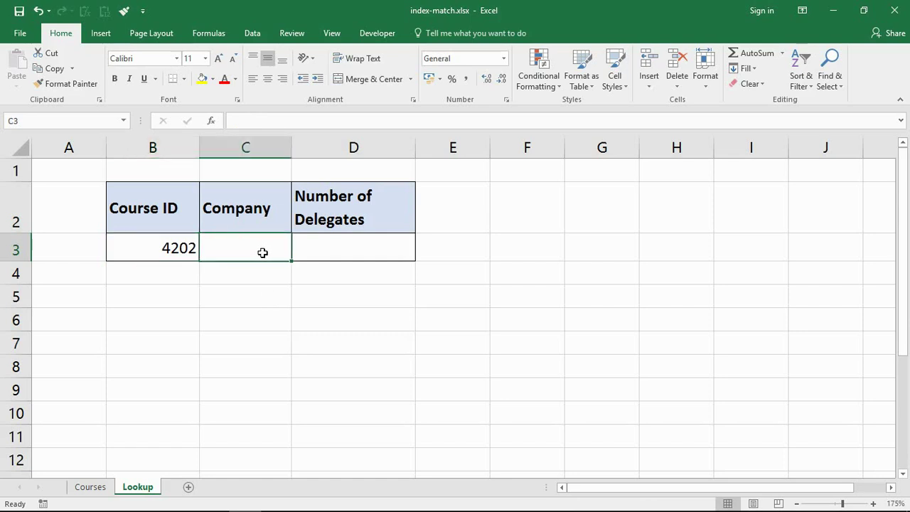
{"action": "left_click", "coordinate": [375, 248]}
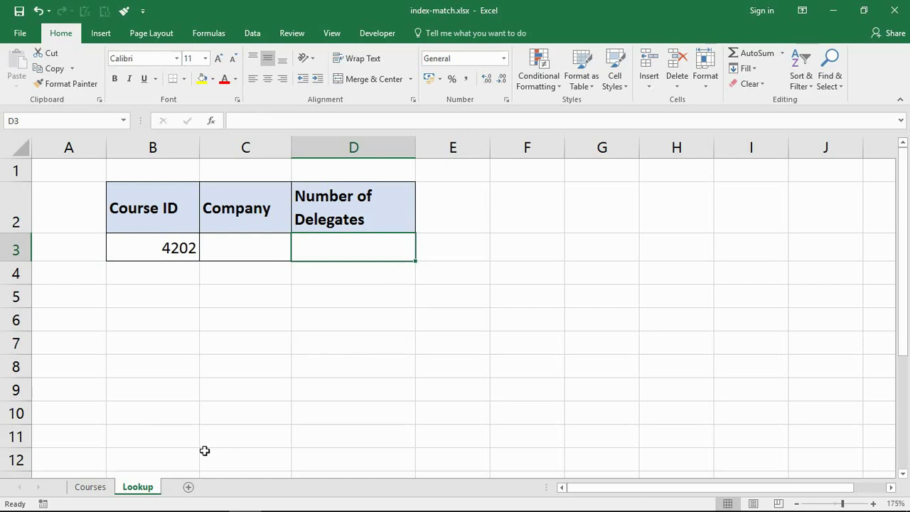
- Examine the course data on the Courses sheet, particularly the Company, Number of Delegates and Course ID columns
{"action": "left_click", "coordinate": [81, 487]}
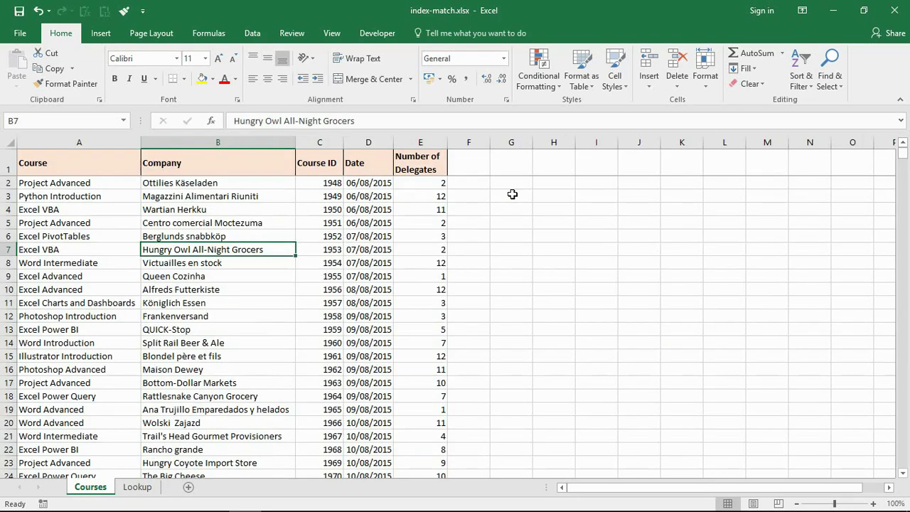
{"action": "mouse_move", "coordinate": [902, 151]}
{"action": "left_mouse_down"}
{"action": "mouse_move", "coordinate": [901, 409]}
{"action": "mouse_move", "coordinate": [899, 152]}
{"action": "left_mouse_up"}
{"action": "left_click", "coordinate": [216, 141]}
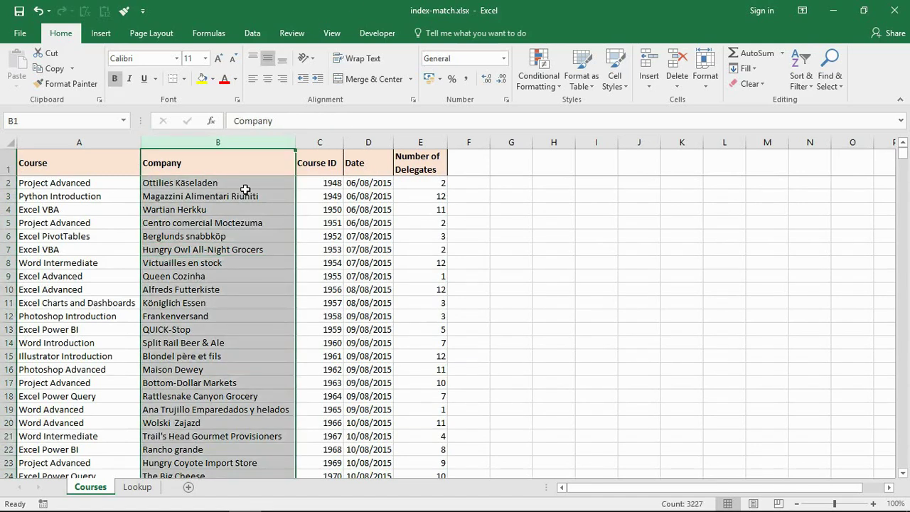
{"action": "left_click", "coordinate": [430, 140]}
{"action": "left_click", "coordinate": [332, 263]}
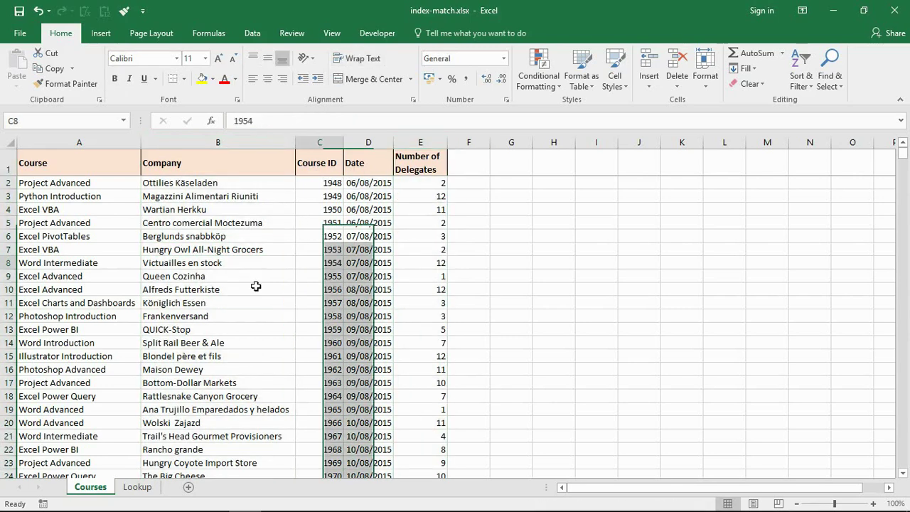
- Compare the lookup value in B3 of the Lookup sheet with the Course ID and Company column positions on the Courses sheet
{"action": "left_click", "coordinate": [137, 486]}
{"action": "left_click", "coordinate": [162, 246]}
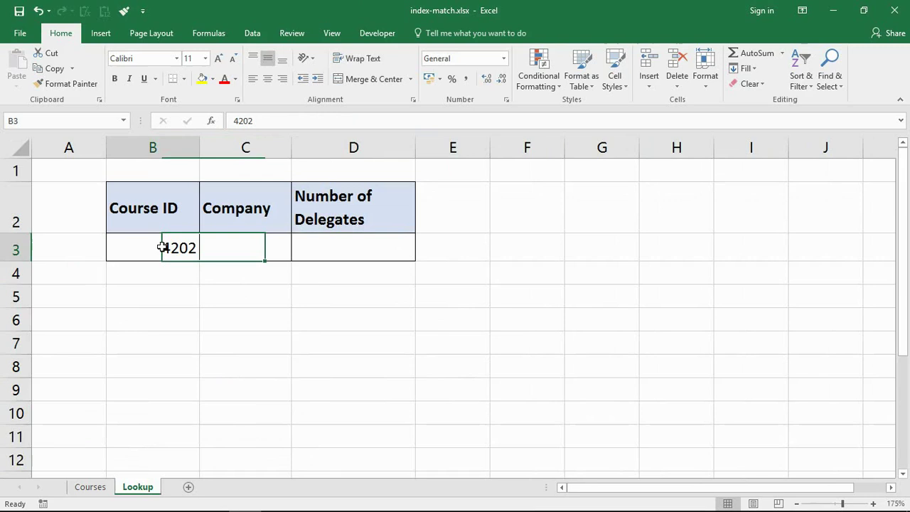
{"action": "left_click", "coordinate": [103, 489]}
{"action": "left_click", "coordinate": [325, 247]}
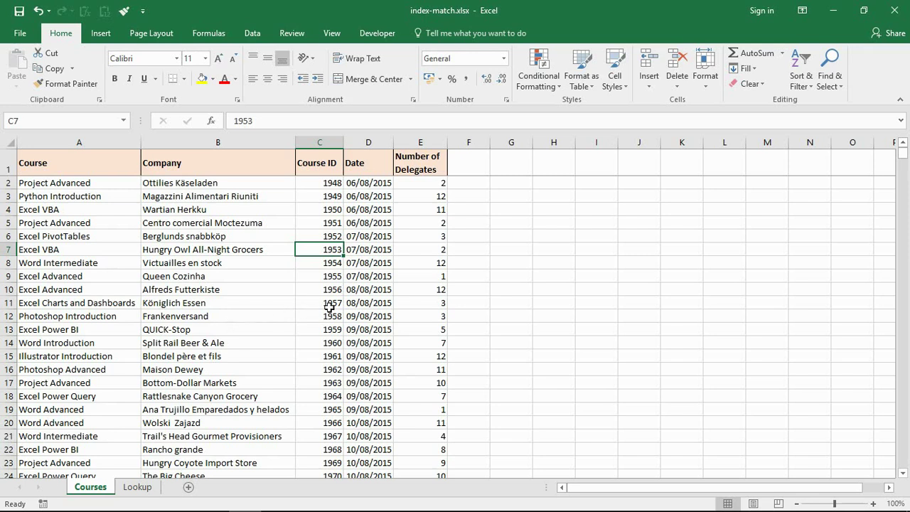
{"action": "left_click", "coordinate": [328, 142]}
{"action": "left_click_drag", "start_coordinate": [328, 143], "coordinate": [263, 144]}
{"action": "left_click", "coordinate": [264, 144]}
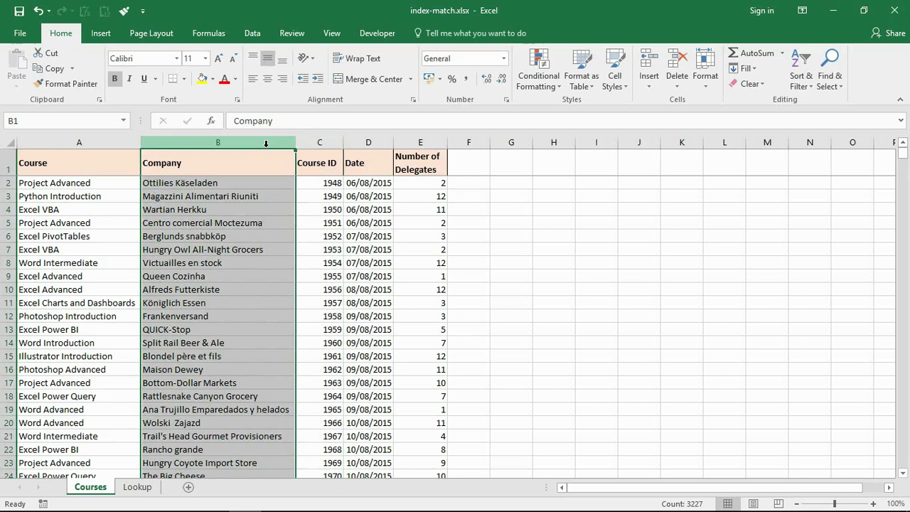
{"action": "left_click", "coordinate": [313, 249]}
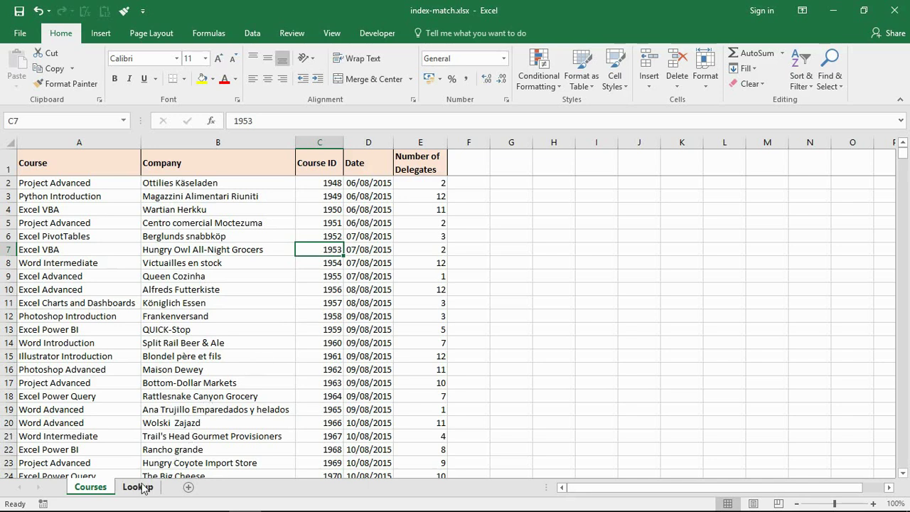
{"action": "left_click", "coordinate": [321, 143]}
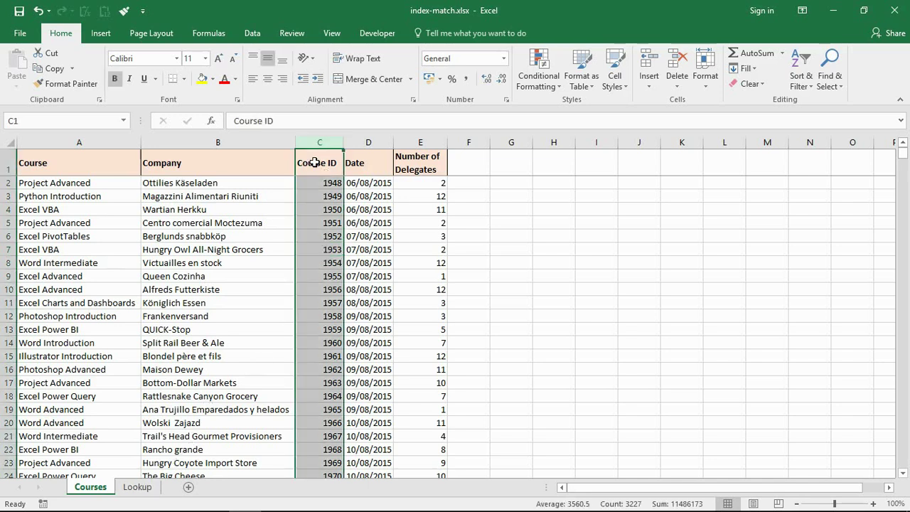
{"action": "left_click", "coordinate": [269, 143]}
- Start an INDEX formula in C3 of the Lookup sheet, using the whole Company column Courses!B:B as the array
{"action": "mouse_move", "coordinate": [143, 484]}
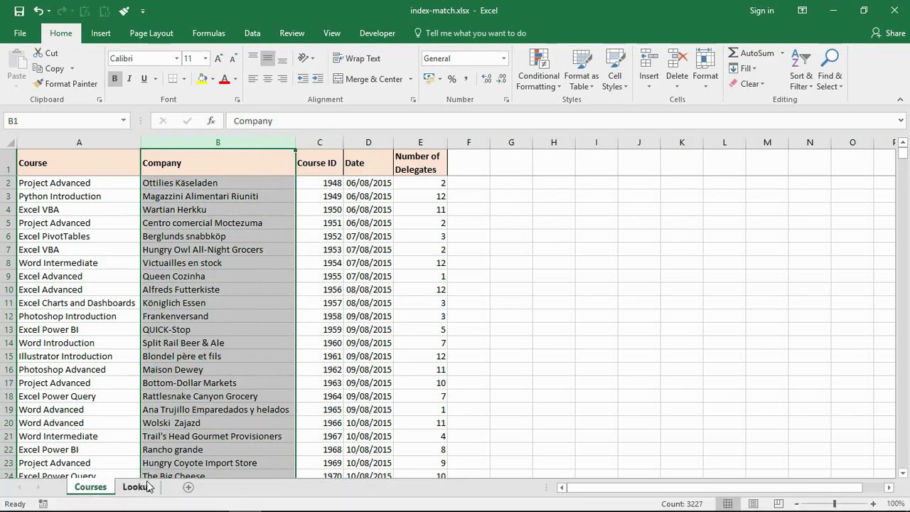
{"action": "left_click", "coordinate": [148, 486]}
{"action": "left_click", "coordinate": [279, 258]}
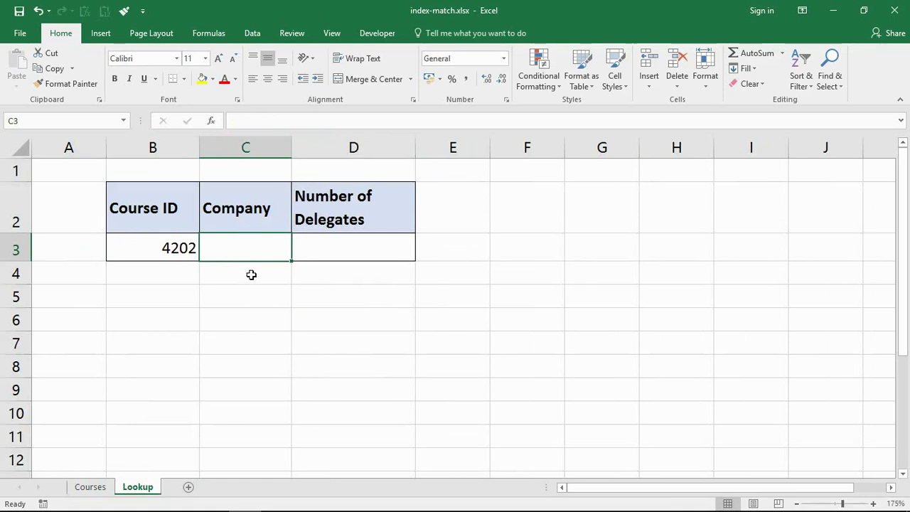
{"action": "type", "text": "=i"}
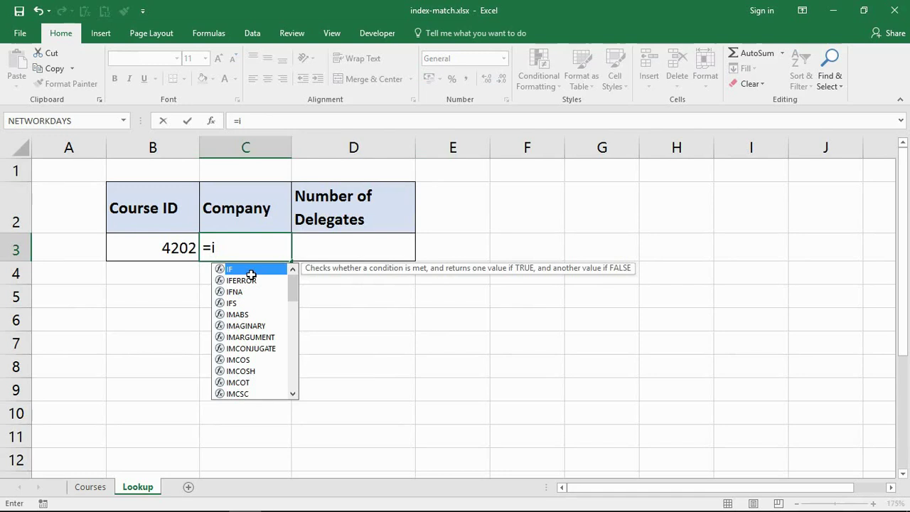
{"action": "type", "text": "n"}
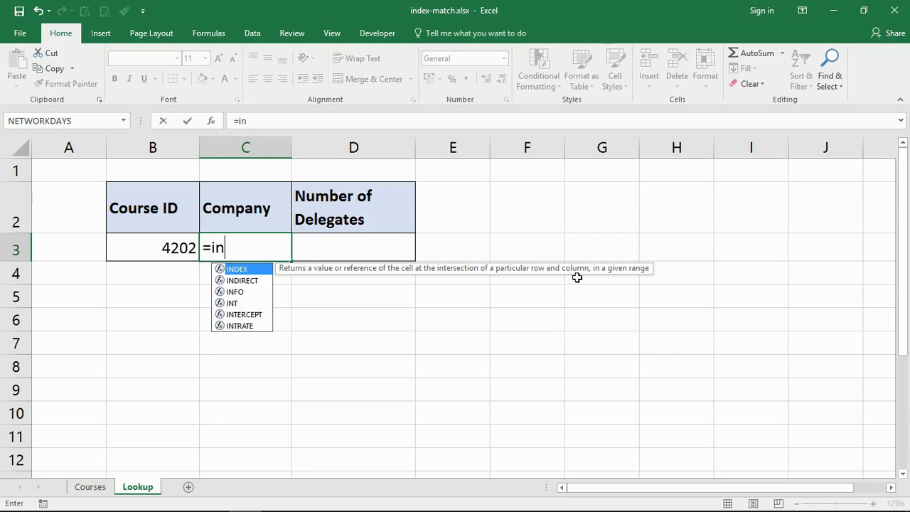
{"action": "key", "text": "Tab"}
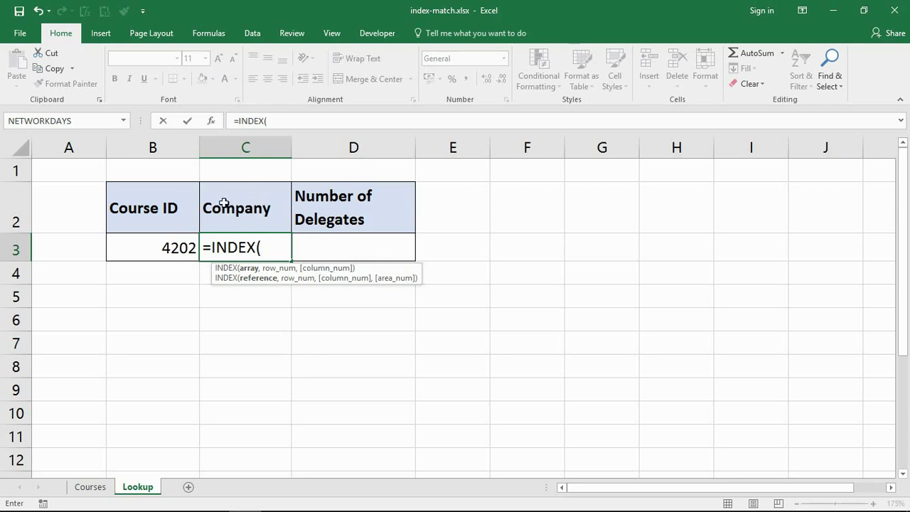
{"action": "left_click", "coordinate": [98, 488]}
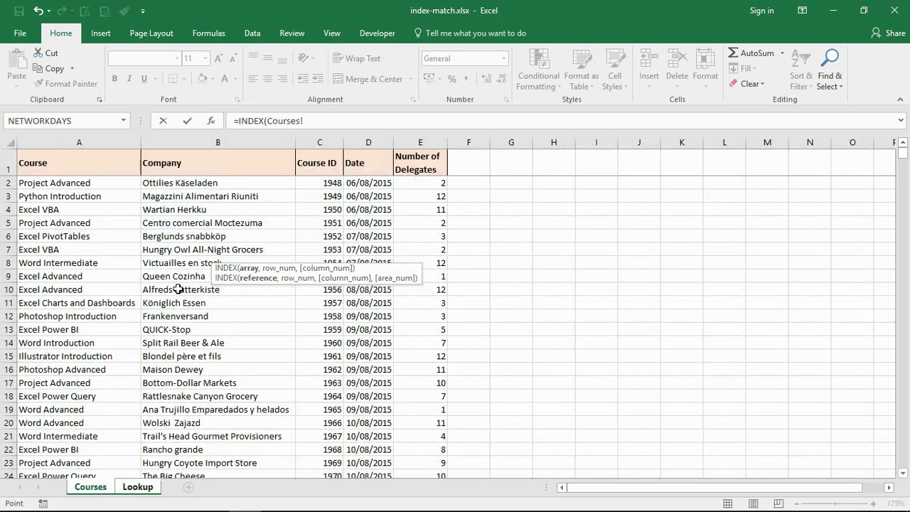
{"action": "left_click", "coordinate": [211, 142]}
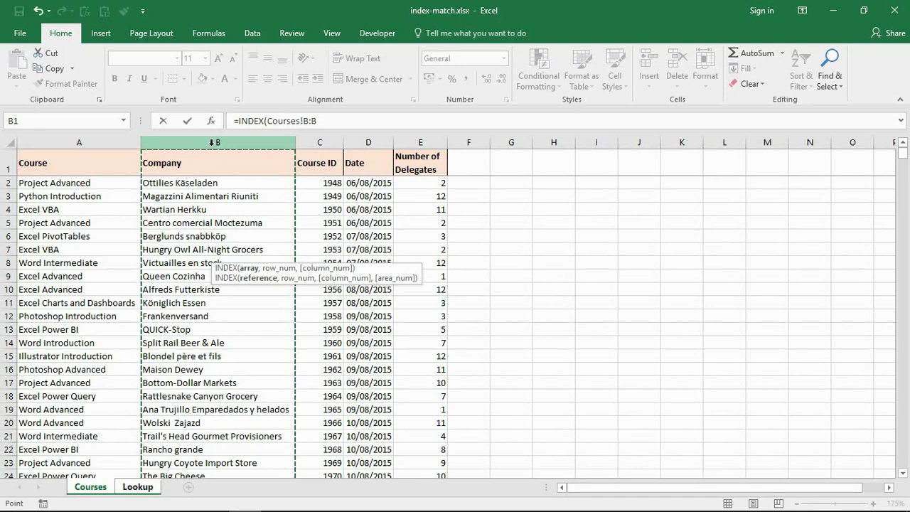
{"action": "type", "text": ","}
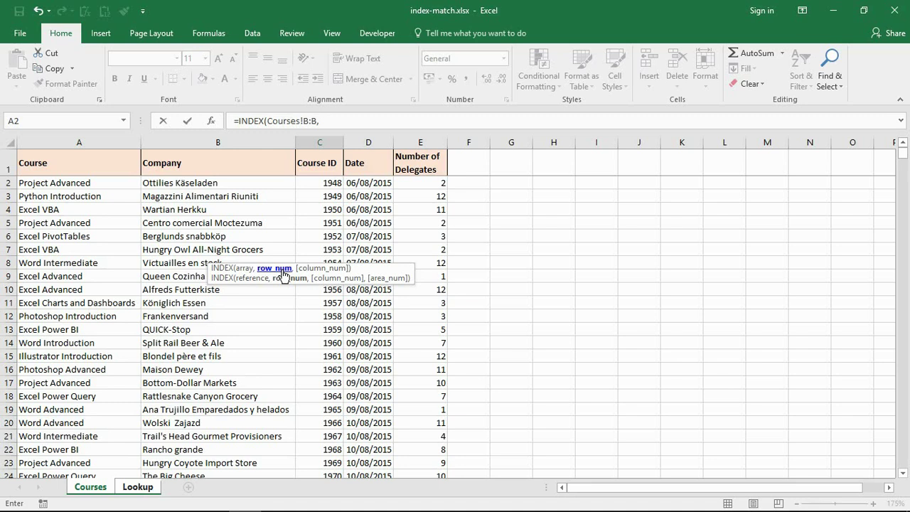
- Return to the Lookup sheet within the formula and clear the inserted sheet reference, leaving =INDEX(Courses!B:B, ready for the row number
{"action": "left_click", "coordinate": [139, 488]}
{"action": "key", "text": "BackSpace"}
{"action": "key", "text": "BackSpace"}
{"action": "key", "text": "BackSpace"}
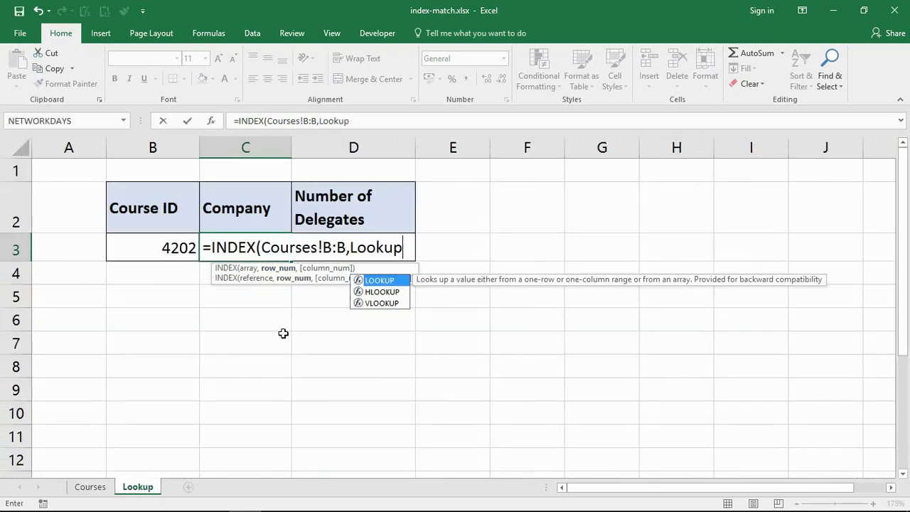
{"action": "key", "text": "BackSpace"}
{"action": "key", "text": "BackSpace"}
{"action": "key", "text": "BackSpace"}
{"action": "key", "text": "BackSpace"}
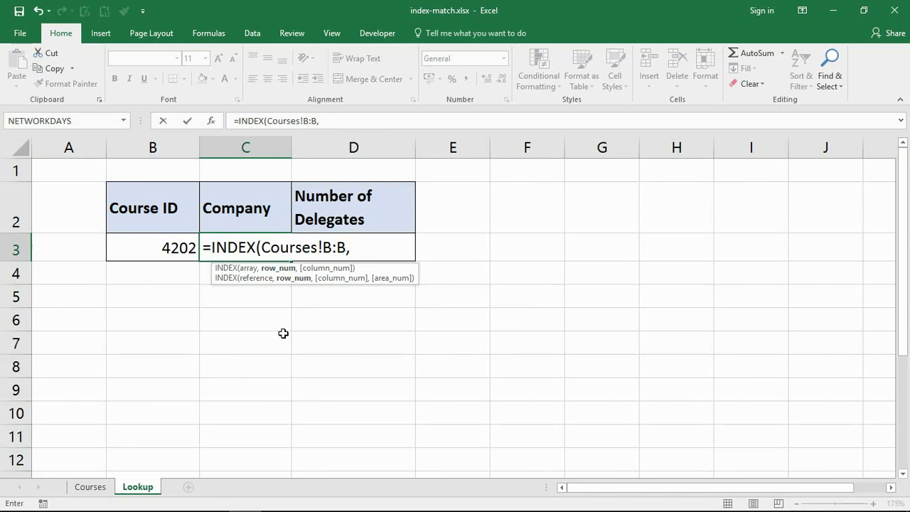
{"action": "left_click_drag", "start_coordinate": [262, 247], "coordinate": [320, 246]}
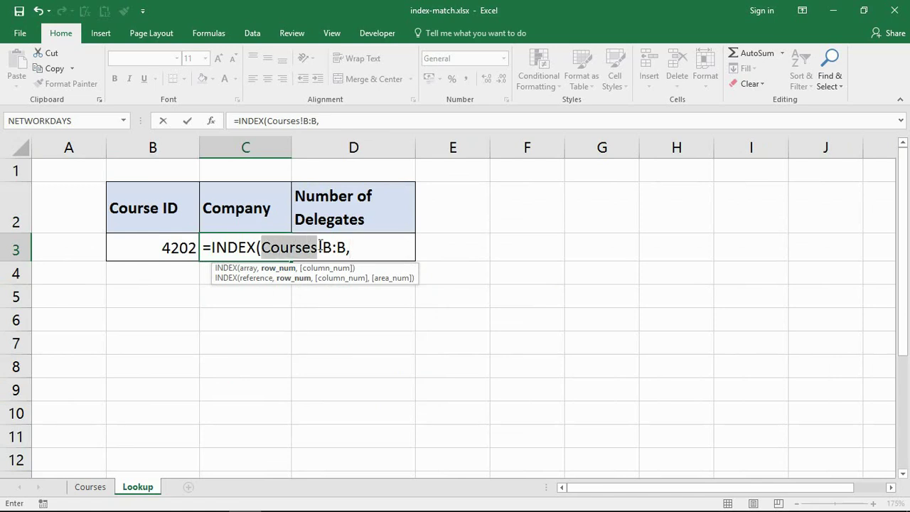
{"action": "left_click", "coordinate": [352, 246]}
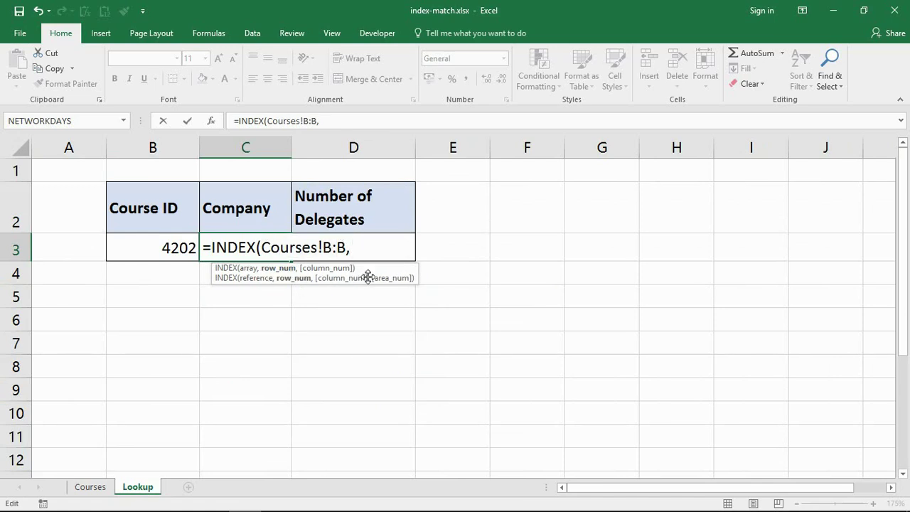
- Nest a MATCH function as the INDEX row number, with the Course ID cell Lookup!B3 as the lookup value
{"action": "type", "text": "ma"}
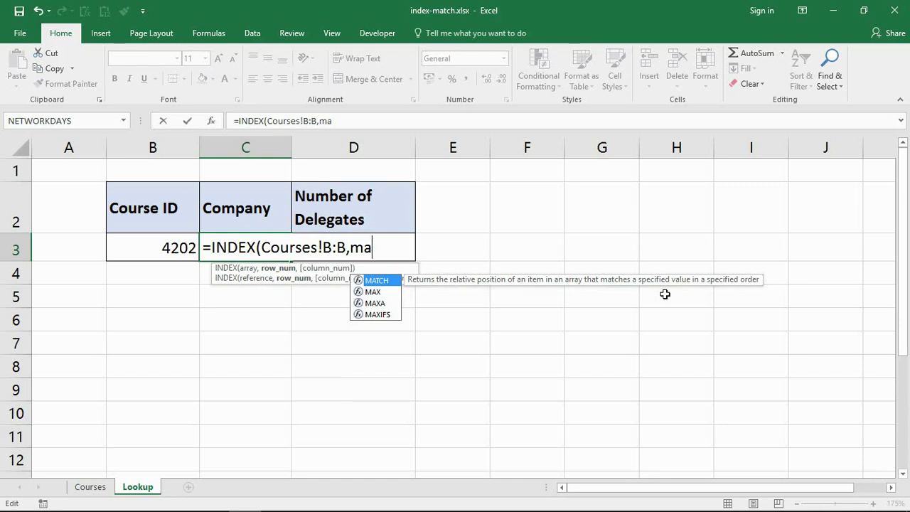
{"action": "key", "text": "Tab"}
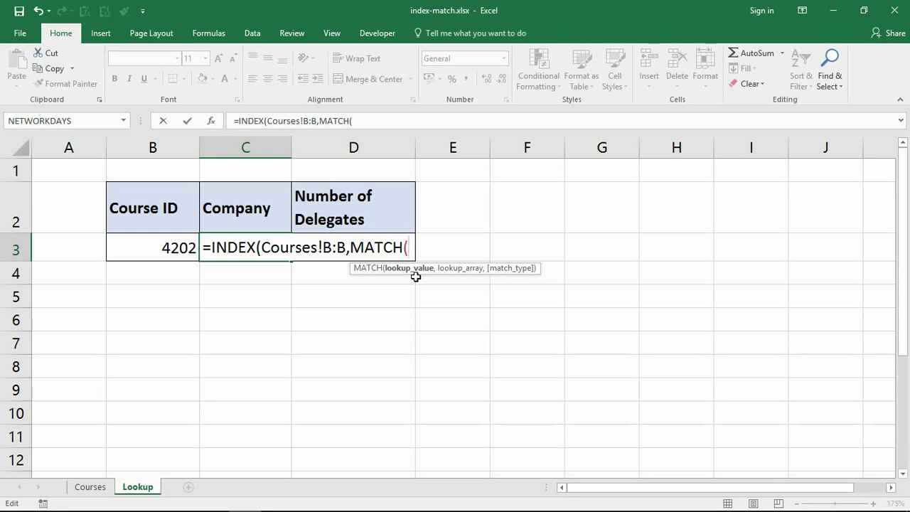
{"action": "left_click", "coordinate": [151, 254]}
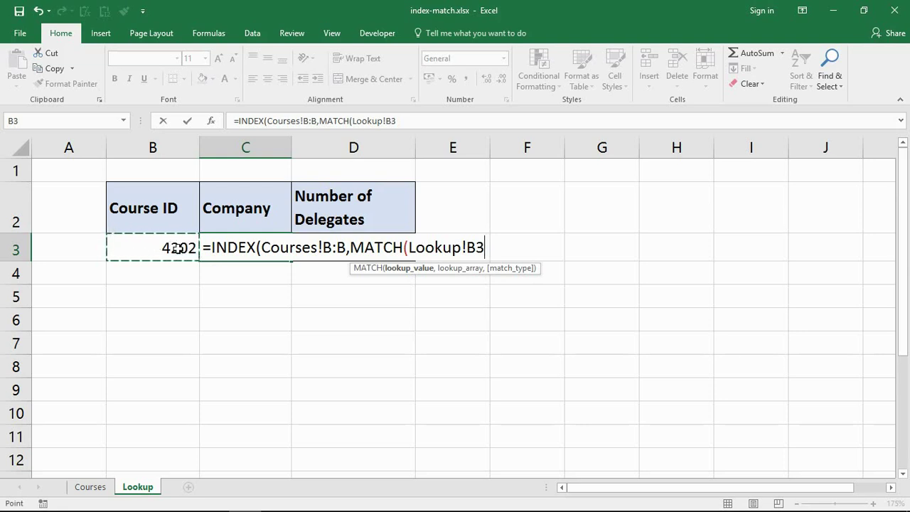
{"action": "type", "text": ","}
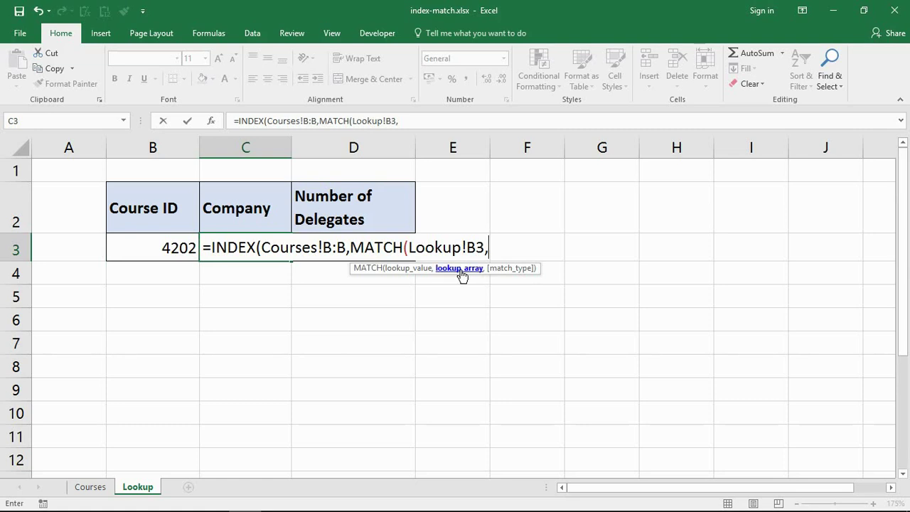
- Complete MATCH with the Course ID column Courses!C:C as lookup array and exact match 0, close both functions and enter the formula
{"action": "left_click", "coordinate": [91, 487]}
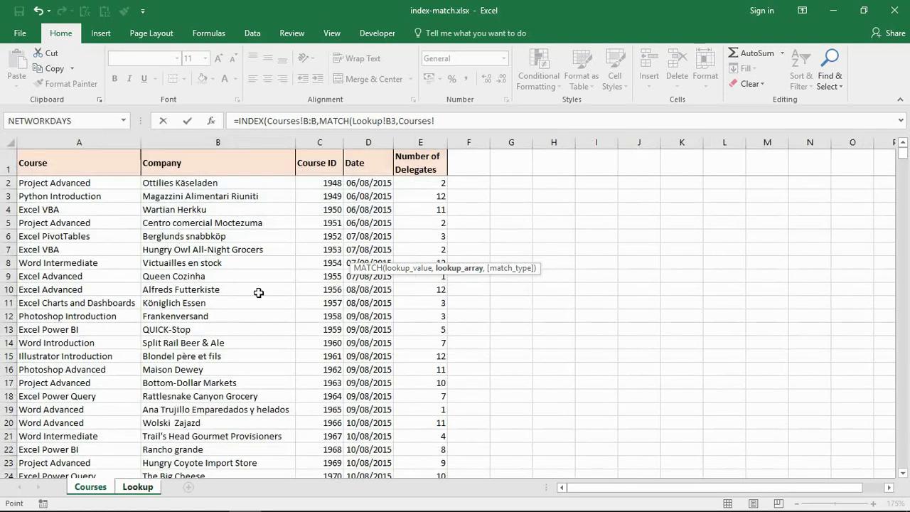
{"action": "left_click", "coordinate": [326, 142]}
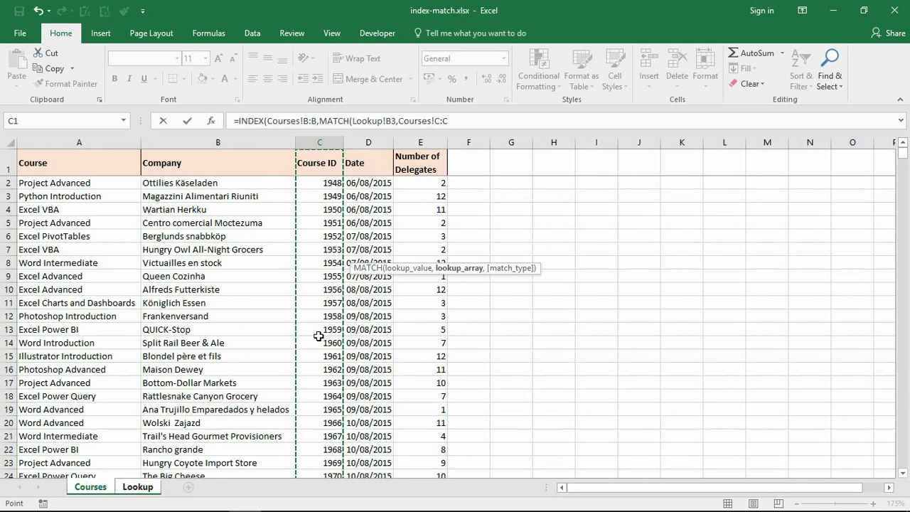
{"action": "type", "text": ","}
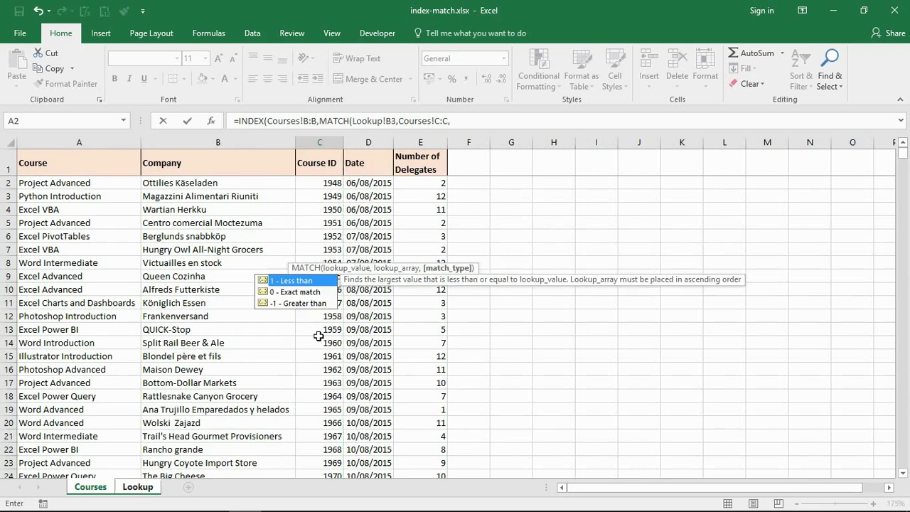
{"action": "double_click", "coordinate": [278, 293]}
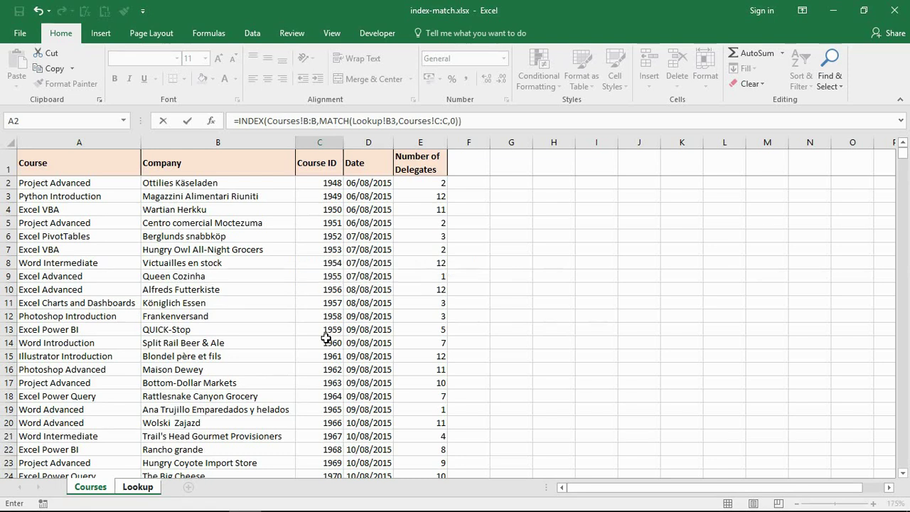
{"action": "key", "text": "Return"}
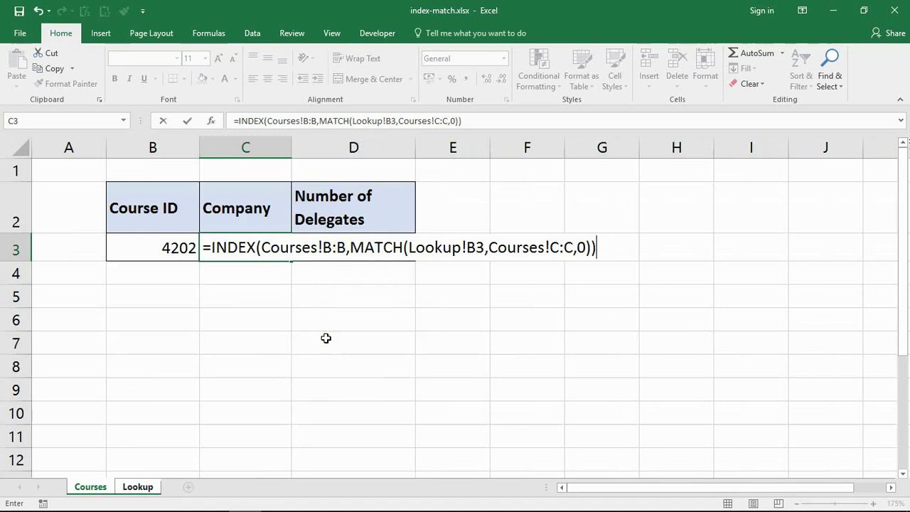
- Fit the Company column's width to its contents and review the MATCH part of the INDEX formula in C3
{"action": "double_click", "coordinate": [293, 147]}
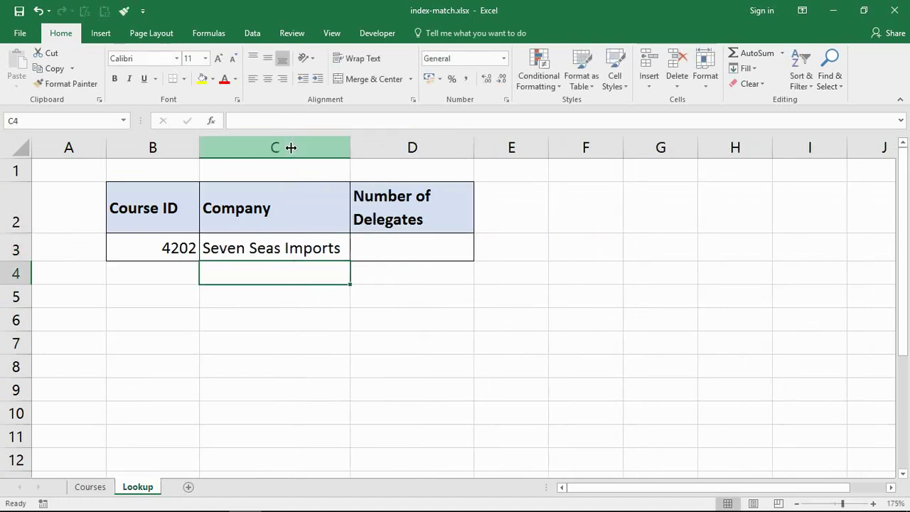
{"action": "double_click", "coordinate": [262, 249]}
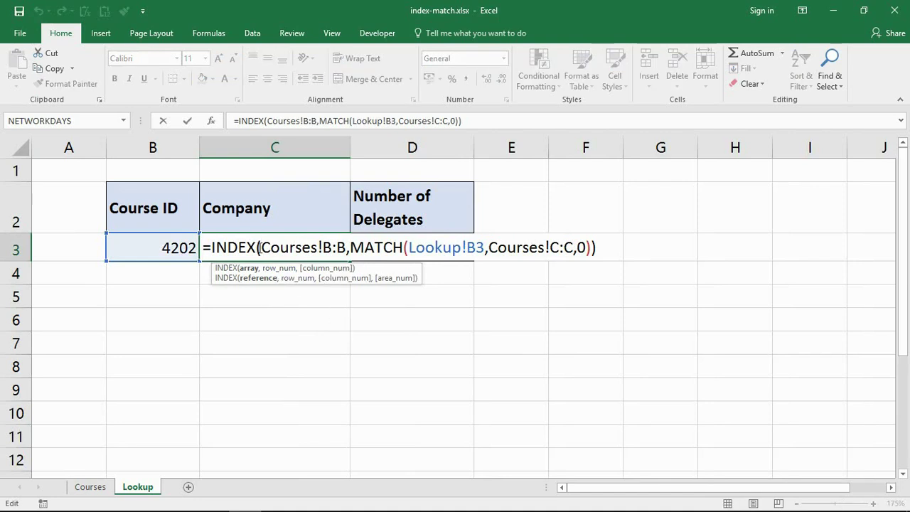
{"action": "left_click_drag", "start_coordinate": [261, 244], "coordinate": [593, 254]}
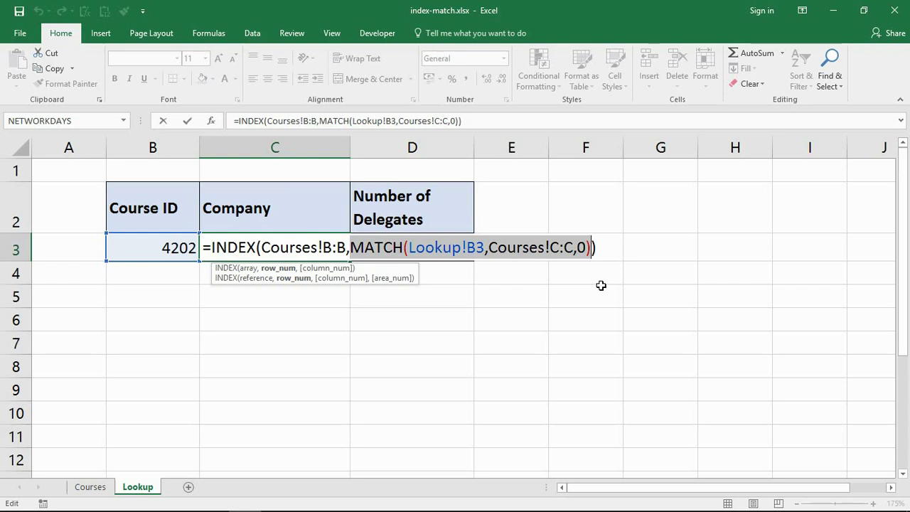
{"action": "key", "text": "Return"}
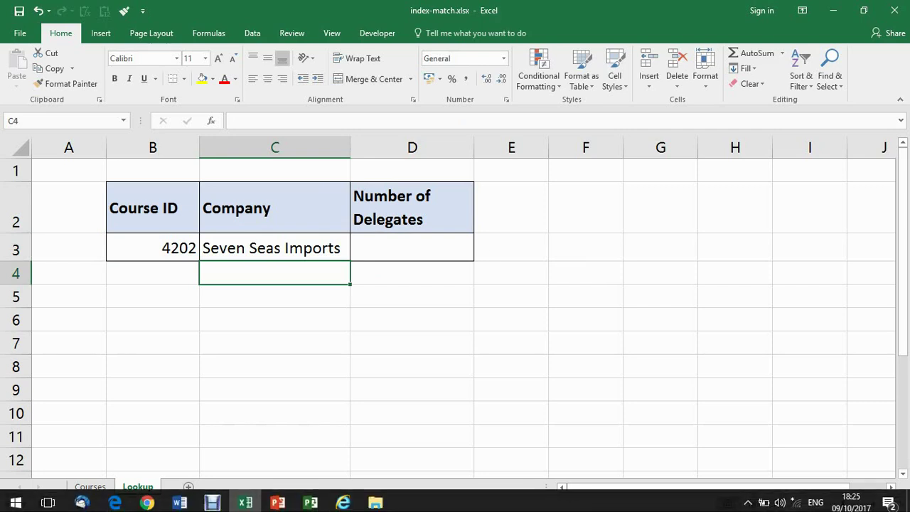
{"action": "left_click", "coordinate": [221, 248]}
{"action": "left_click", "coordinate": [162, 242]}
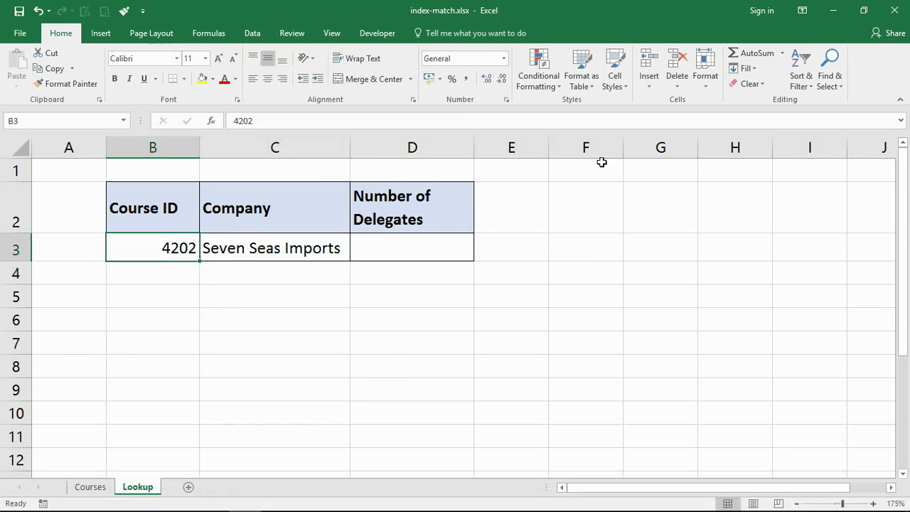
{"action": "left_click", "coordinate": [404, 250]}
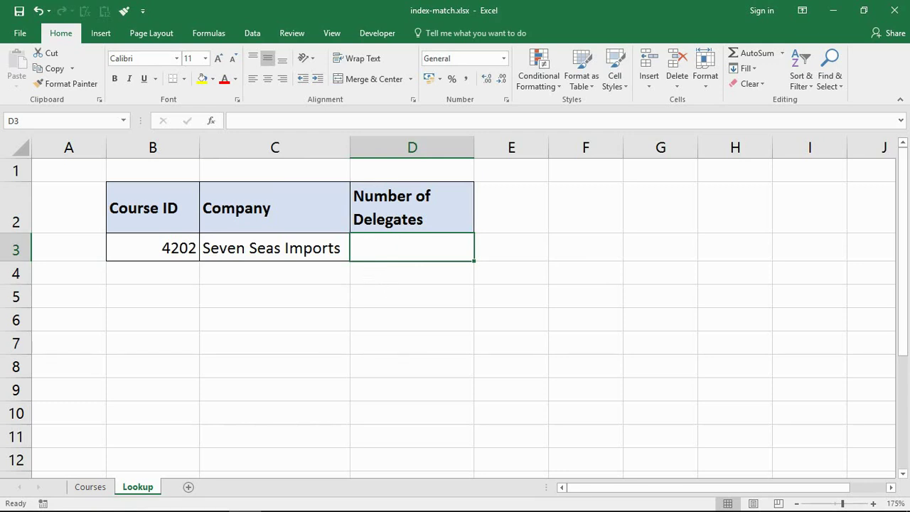
{"action": "left_click", "coordinate": [130, 250]}
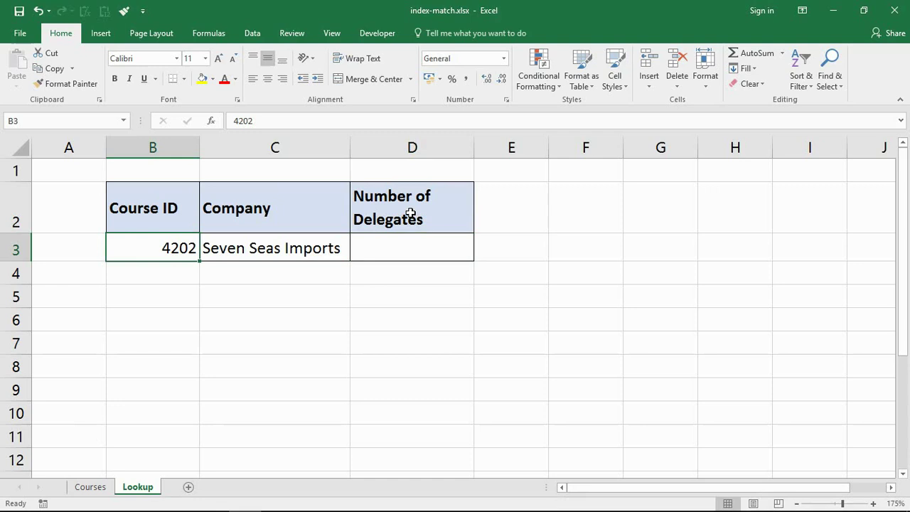
{"action": "left_click", "coordinate": [429, 252]}
{"action": "type", "text": "=vl"}
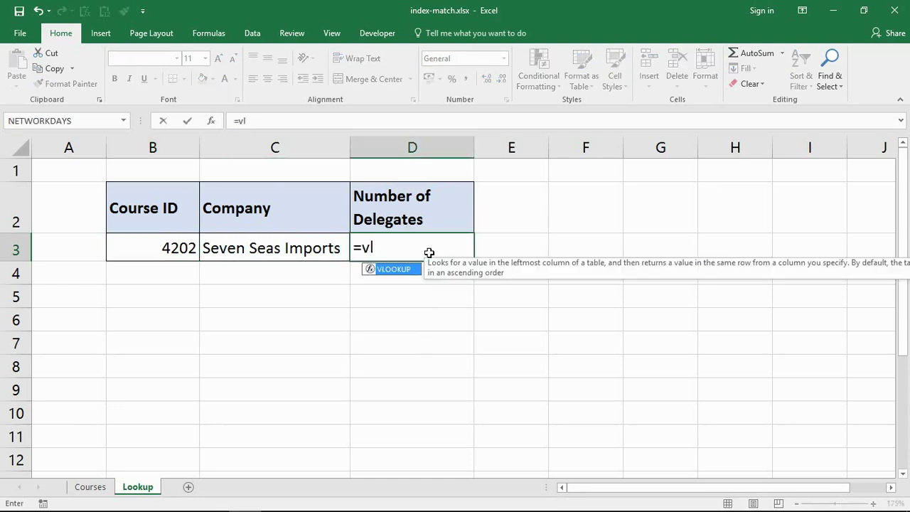
{"action": "key", "text": "Tab"}
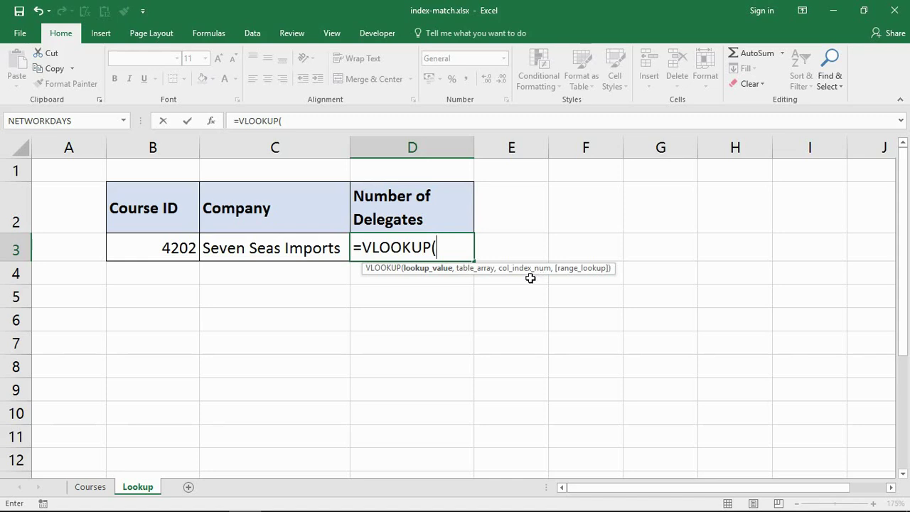
{"action": "key", "text": "Escape"}
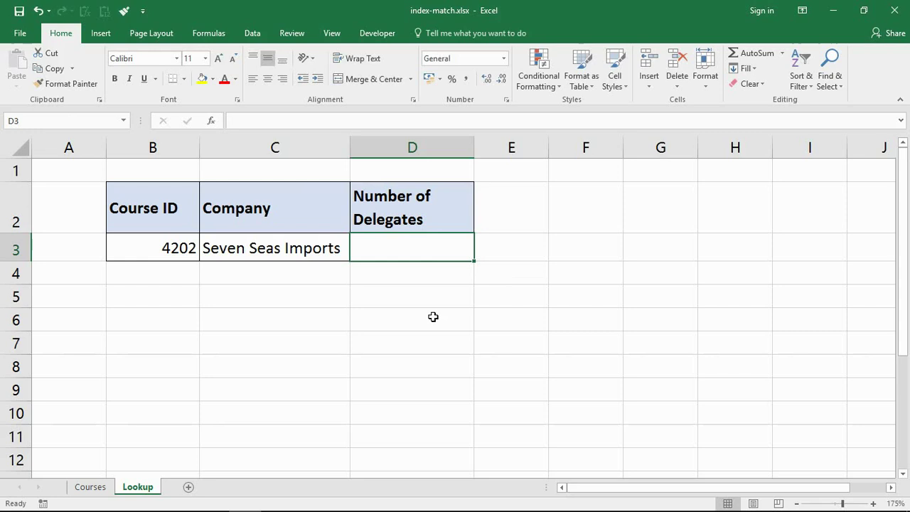
- Start an INDEX formula in D3 of the Lookup sheet, using the whole columns Courses!A:E as the array
{"action": "type", "text": "=ind"}
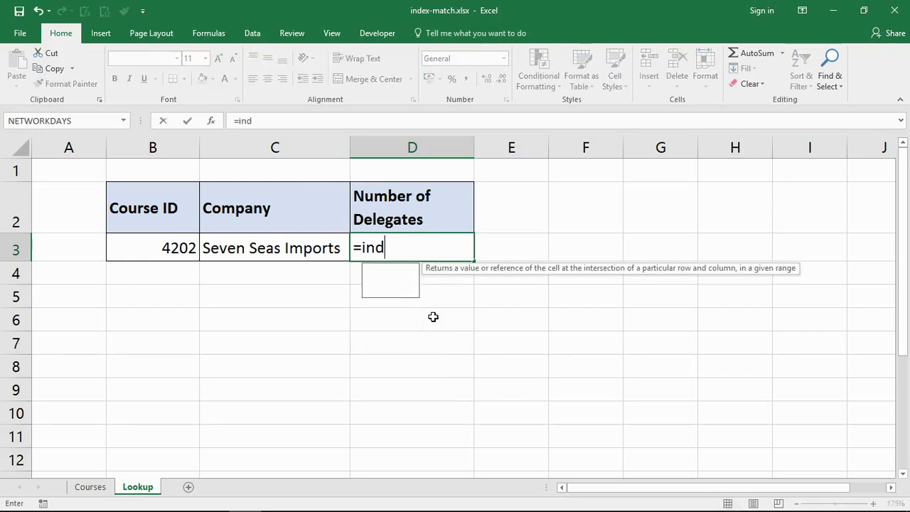
{"action": "type", "text": "ex("}
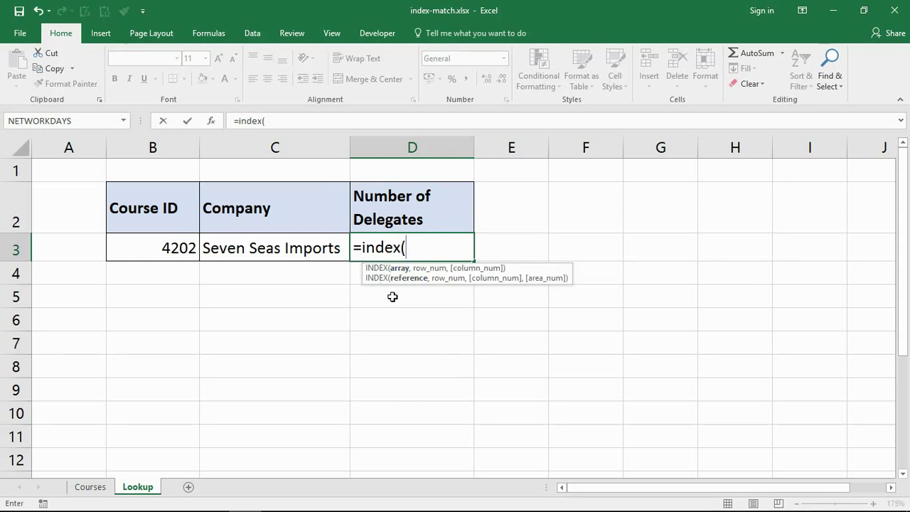
{"action": "left_click", "coordinate": [88, 486]}
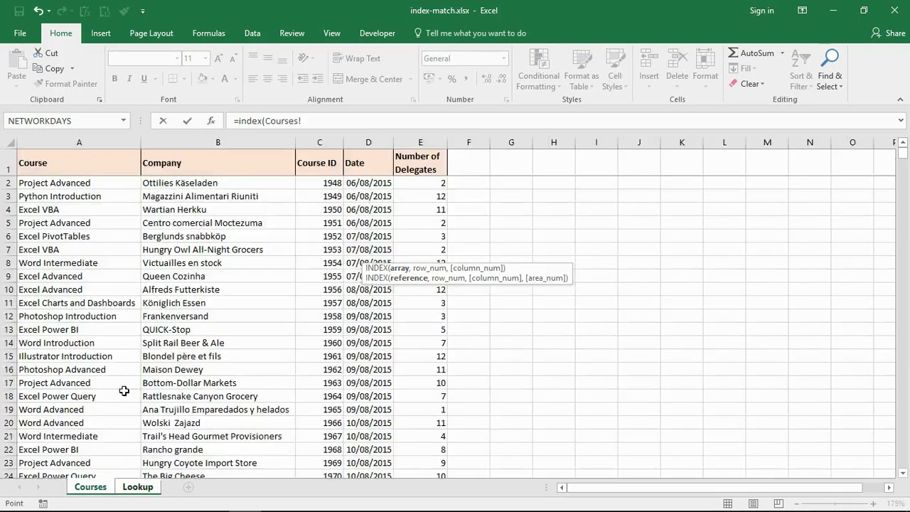
{"action": "left_click_drag", "start_coordinate": [84, 142], "coordinate": [435, 144]}
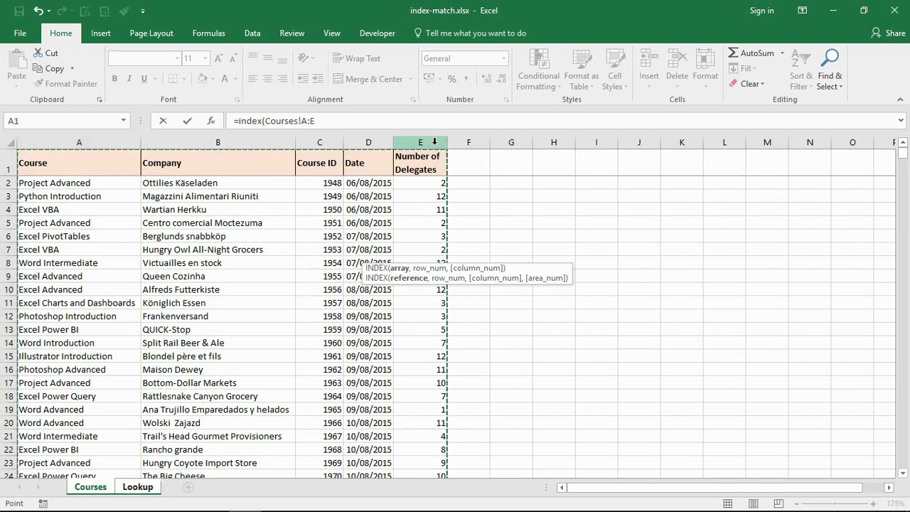
{"action": "type", "text": ","}
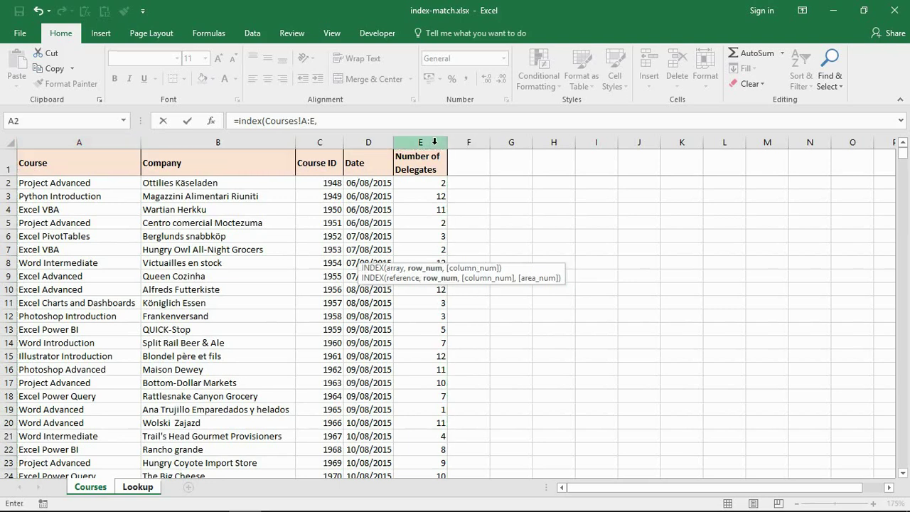
- Return to the Lookup sheet within the formula and clear the inserted sheet reference, leaving =index(Courses!A:E, ready for the row number
{"action": "left_click", "coordinate": [139, 488]}
{"action": "key", "text": "BackSpace"}
{"action": "key", "text": "BackSpace"}
{"action": "key", "text": "BackSpace"}
{"action": "key", "text": "BackSpace"}
{"action": "key", "text": "BackSpace"}
{"action": "key", "text": "BackSpace"}
{"action": "key", "text": "BackSpace"}
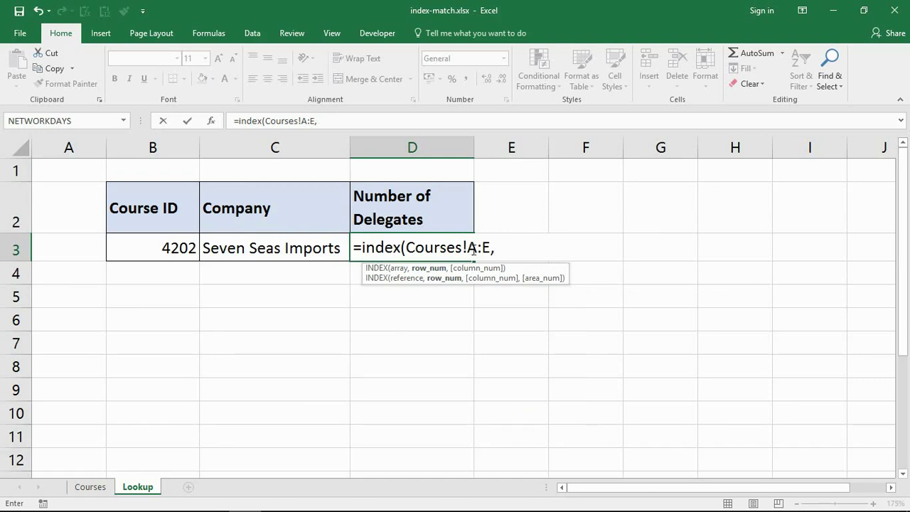
- Nest a MATCH as the row number, looking up Lookup!B3 in the Course ID column Courses!C:C with exact match 0
{"action": "type", "text": "m"}
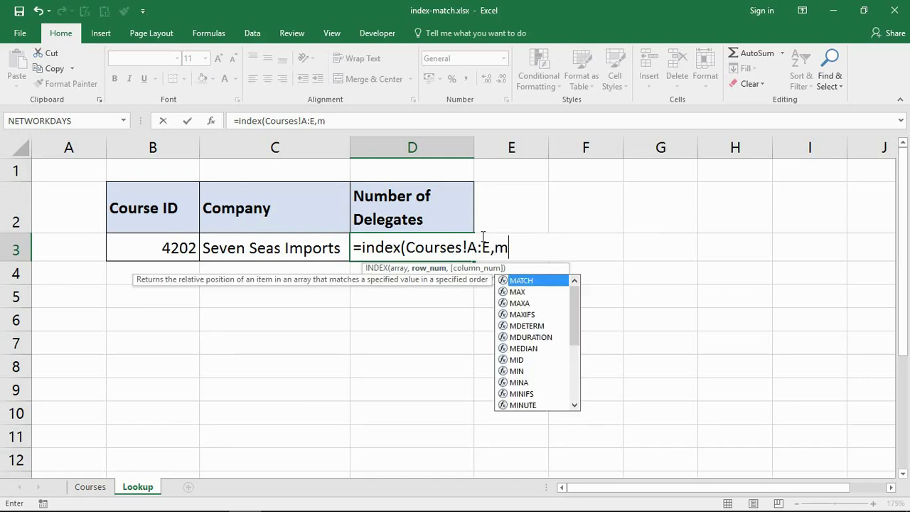
{"action": "type", "text": "atch("}
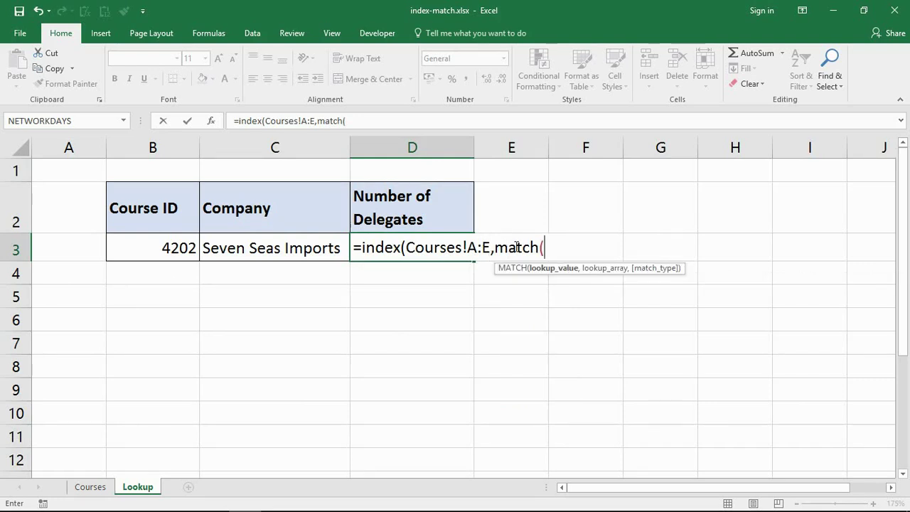
{"action": "left_click", "coordinate": [173, 247]}
{"action": "type", "text": ","}
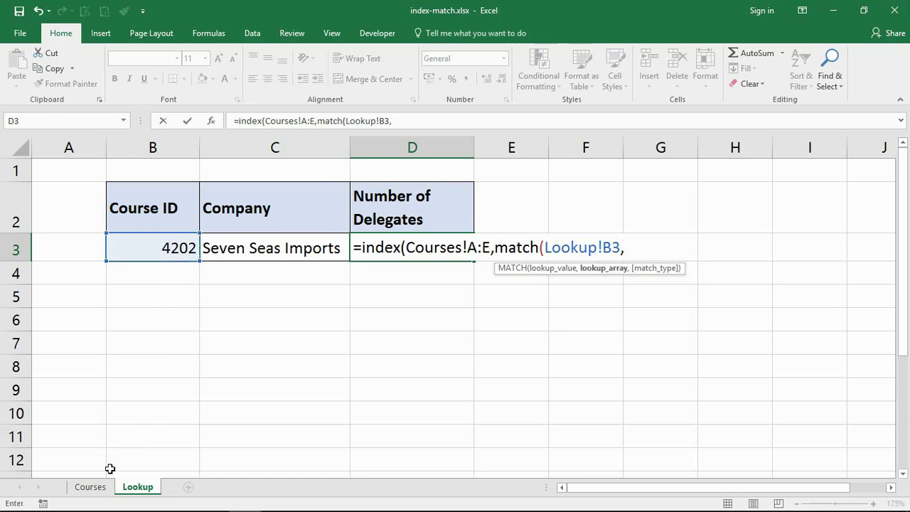
{"action": "left_click", "coordinate": [91, 486]}
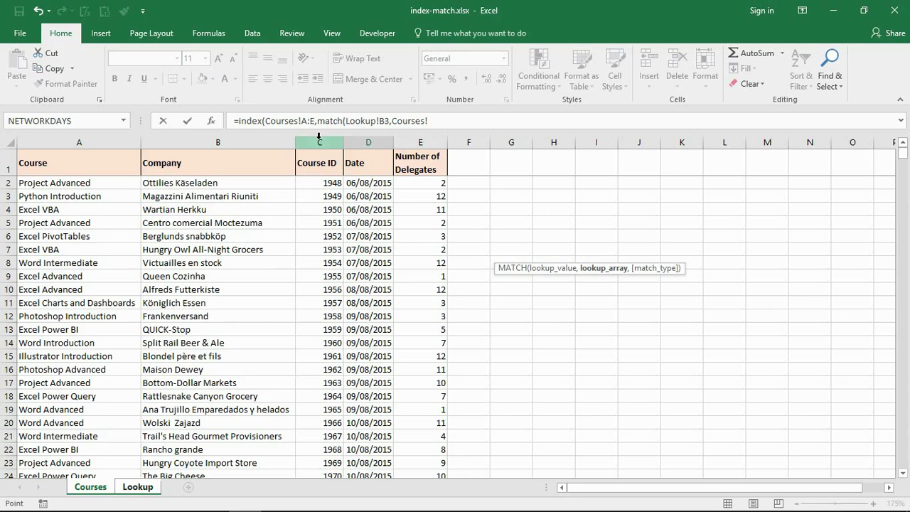
{"action": "left_click", "coordinate": [318, 142]}
{"action": "type", "text": ",0"}
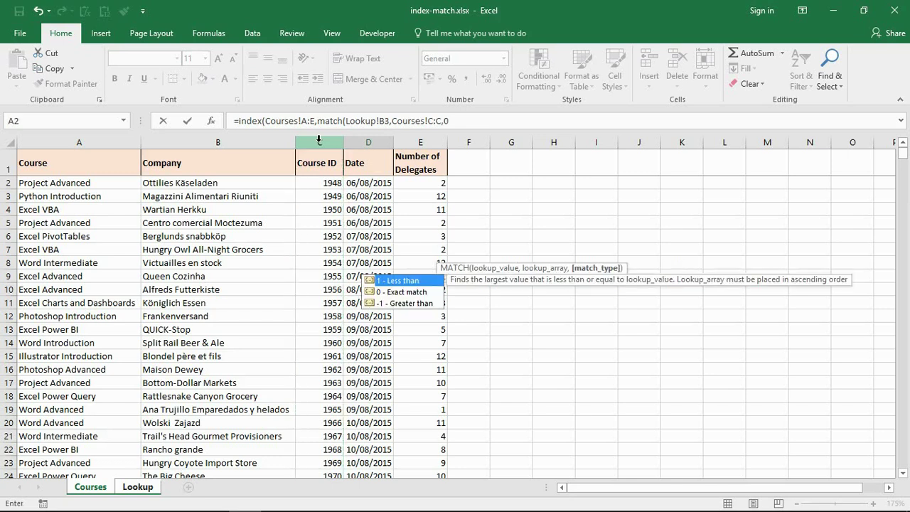
{"action": "type", "text": "),"}
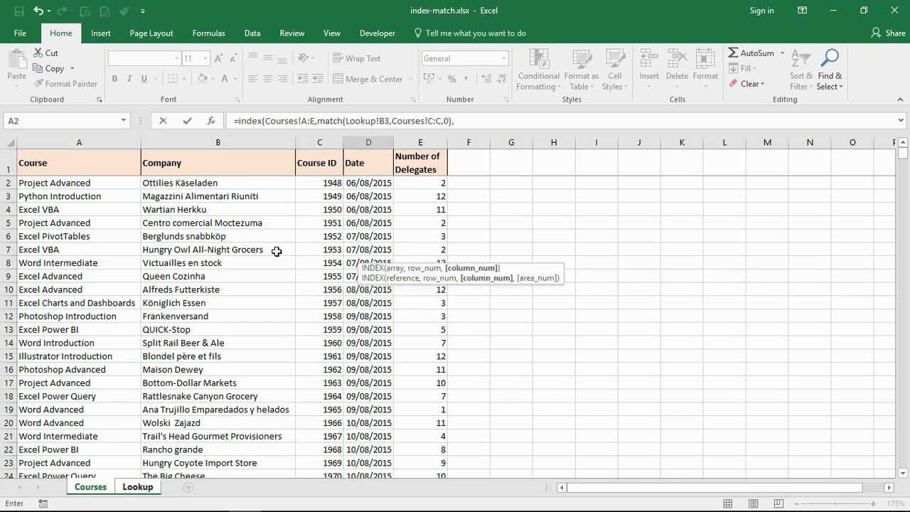
- Return to the Lookup sheet, remove the inserted sheet reference after the first MATCH, and review the A:E array reference
{"action": "left_click", "coordinate": [155, 484]}
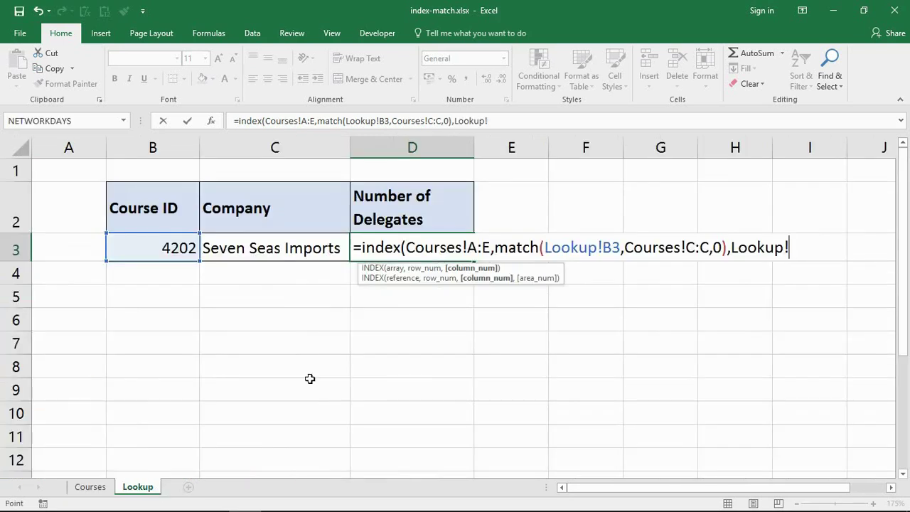
{"action": "key", "text": "BackSpace"}
{"action": "key", "text": "BackSpace"}
{"action": "key", "text": "BackSpace"}
{"action": "key", "text": "BackSpace"}
{"action": "key", "text": "BackSpace"}
{"action": "key", "text": "BackSpace"}
{"action": "key", "text": "BackSpace"}
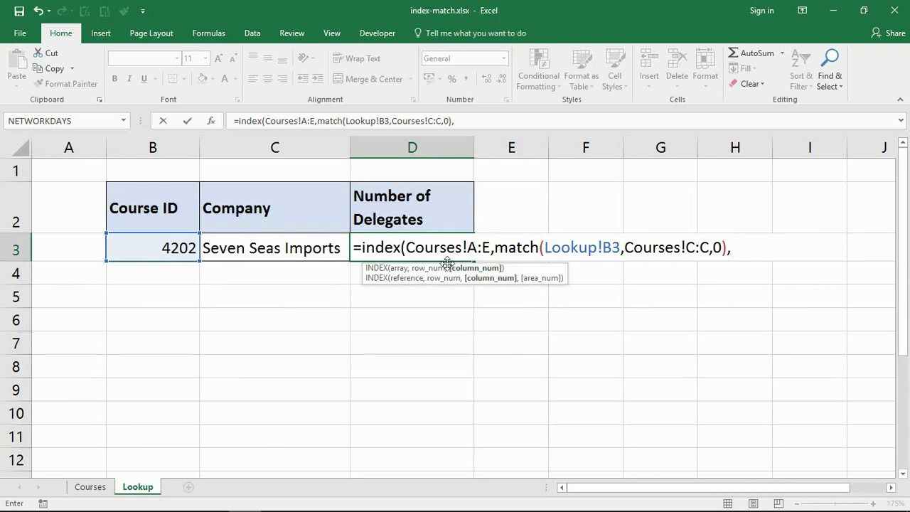
{"action": "left_click_drag", "start_coordinate": [407, 249], "coordinate": [491, 248]}
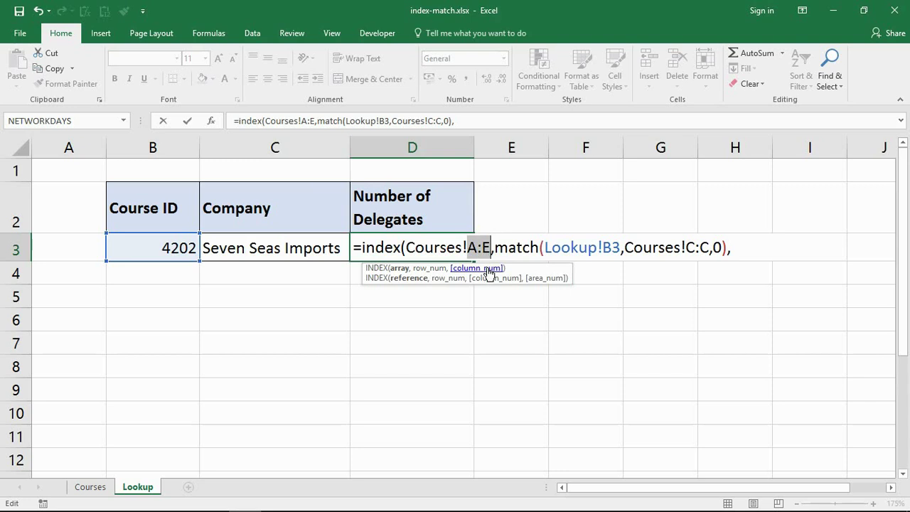
- Nest a second MATCH as the column number, using header cell D2 as the lookup value without its sheet prefix
{"action": "left_click", "coordinate": [736, 247]}
{"action": "type", "text": "match"}
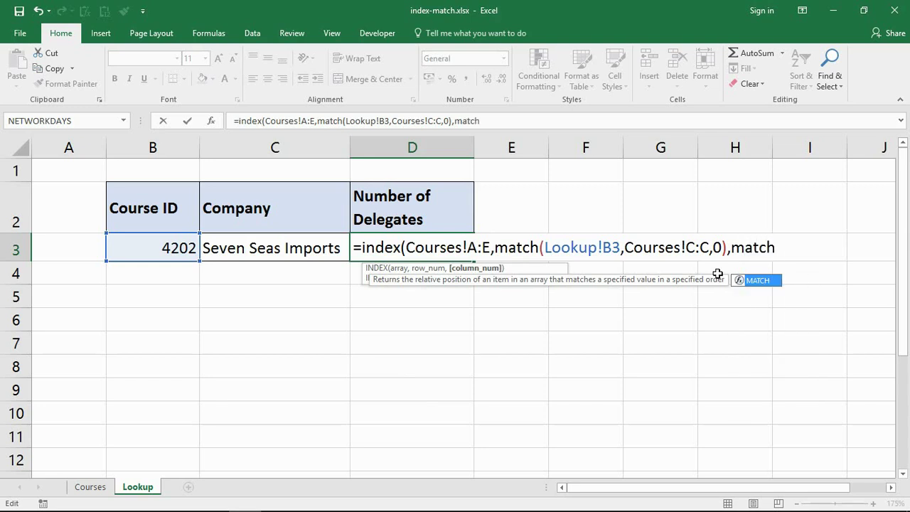
{"action": "type", "text": "("}
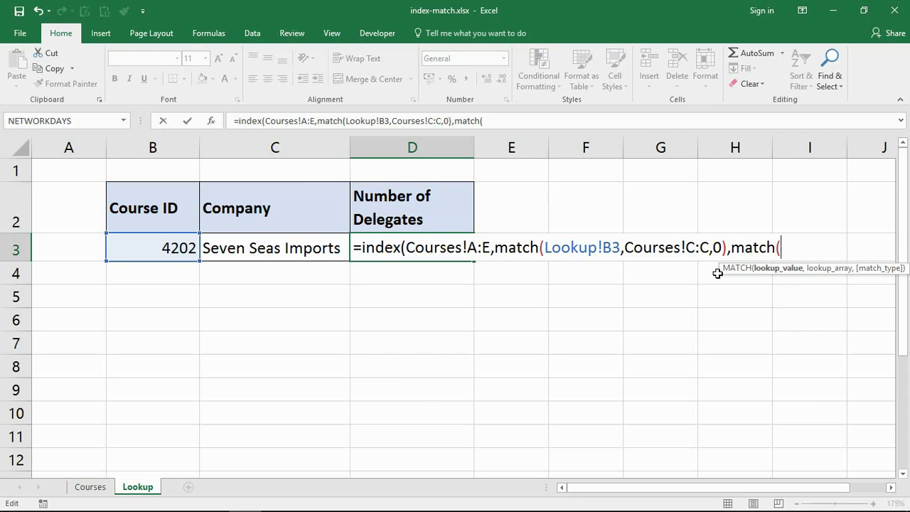
{"action": "left_click", "coordinate": [419, 205]}
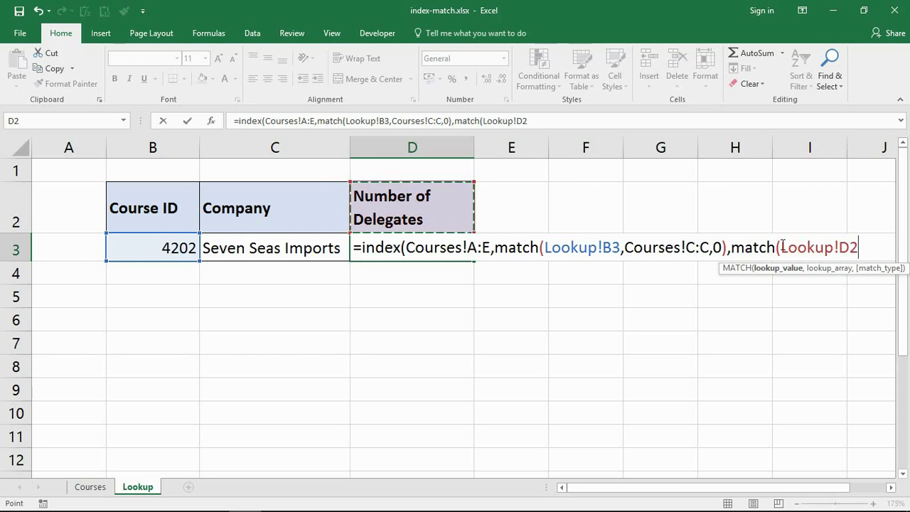
{"action": "left_click_drag", "start_coordinate": [781, 247], "coordinate": [839, 246]}
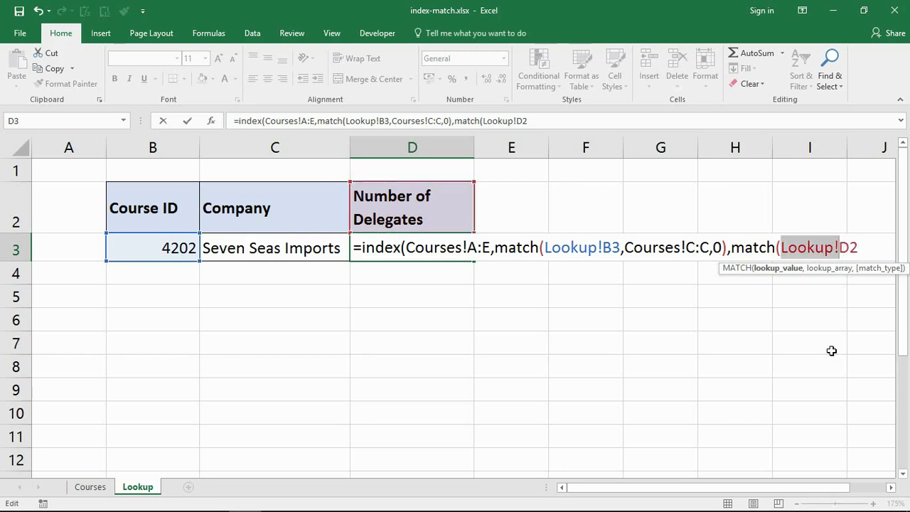
{"action": "key", "text": "Delete"}
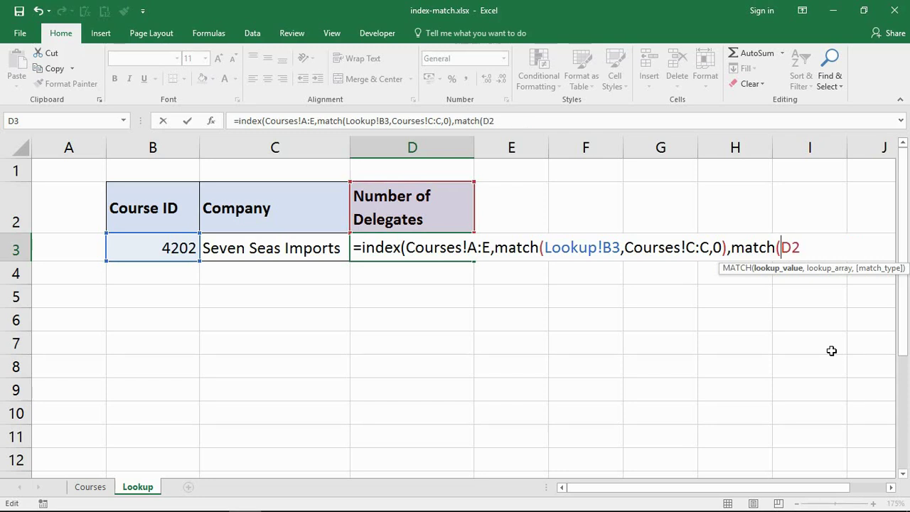
{"action": "key", "text": "End"}
{"action": "type", "text": ","}
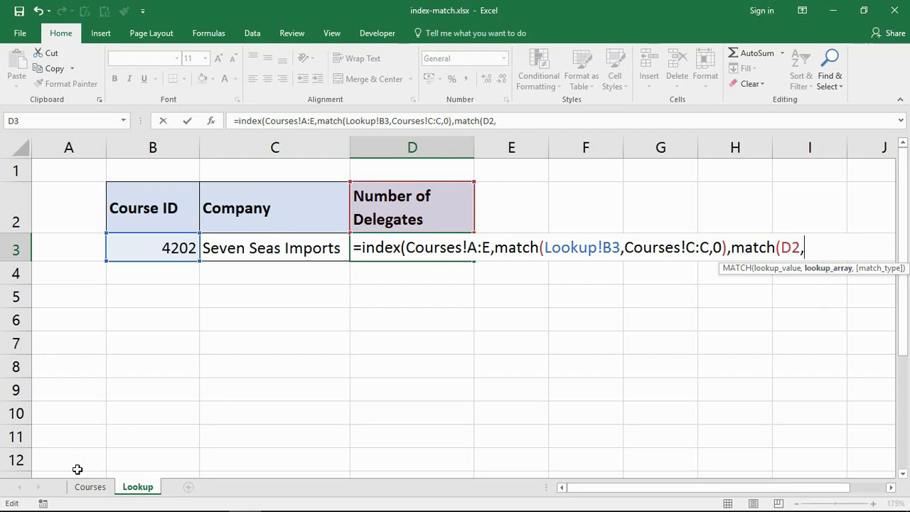
- Complete the second MATCH with the header row Courses!A1:E1 and exact match 0, and enter the formula in D3
{"action": "left_click", "coordinate": [90, 487]}
{"action": "left_click_drag", "start_coordinate": [69, 167], "coordinate": [429, 169]}
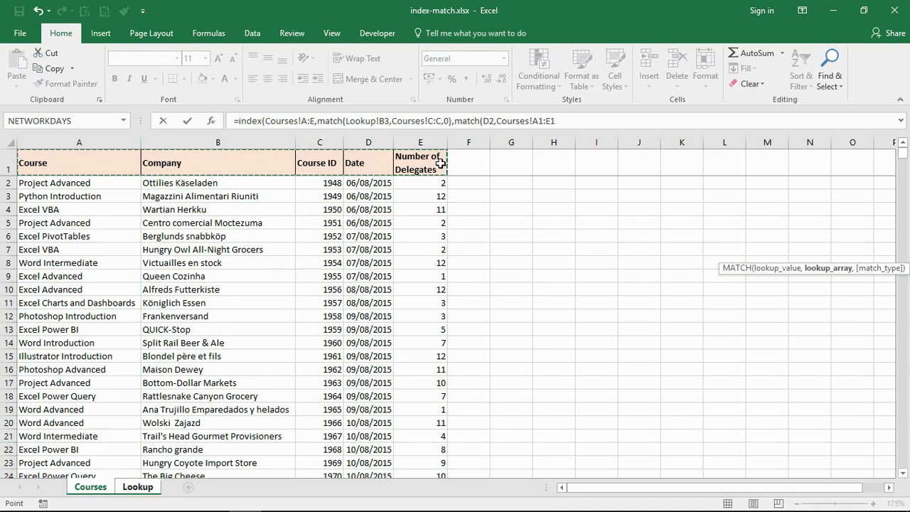
{"action": "type", "text": ","}
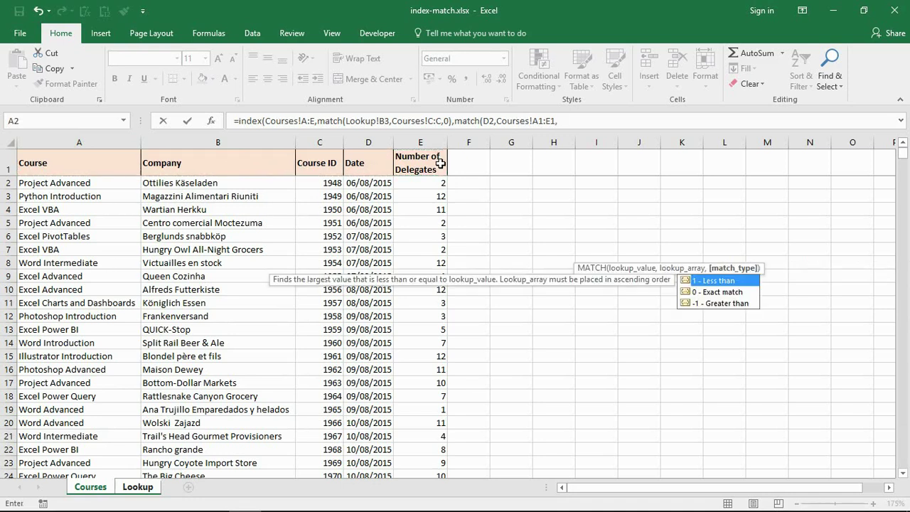
{"action": "type", "text": "0)"}
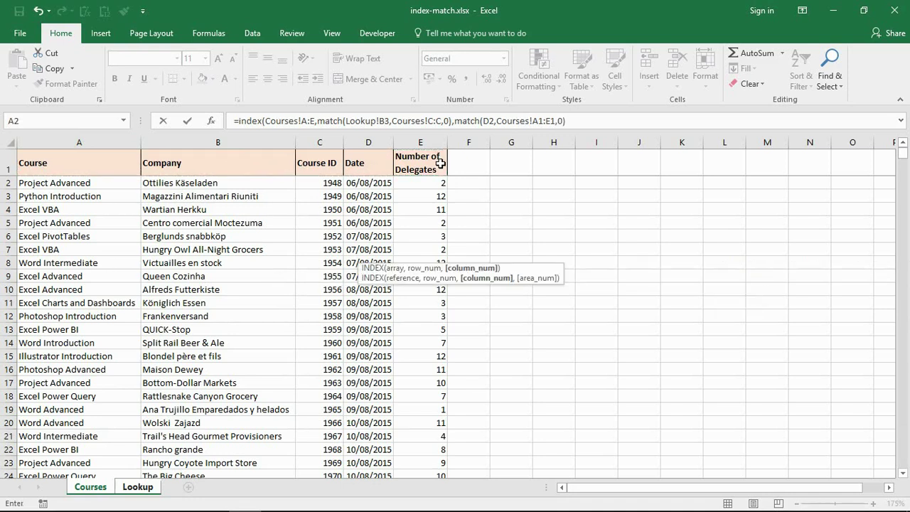
{"action": "key", "text": "Return"}
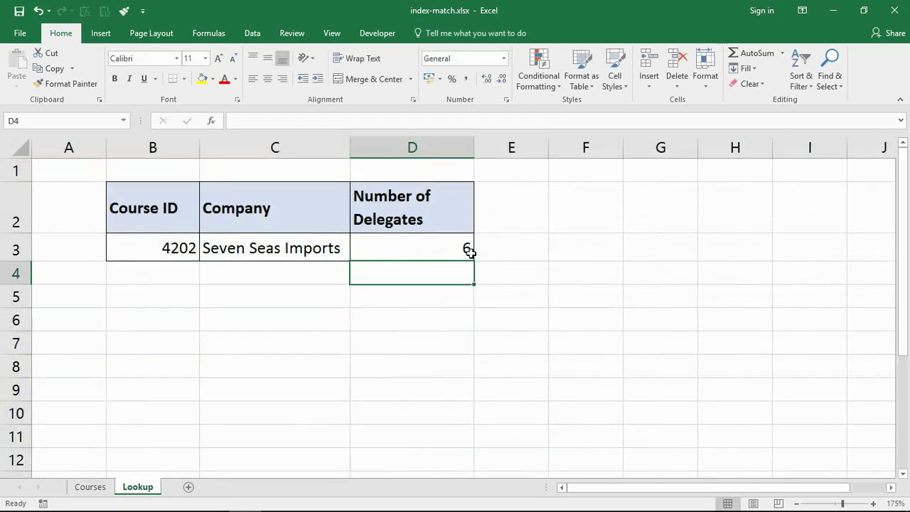
- Open the D3 formula for editing, review its arguments, and evaluate the first MATCH in place to inspect the row number
{"action": "left_click", "coordinate": [419, 248]}
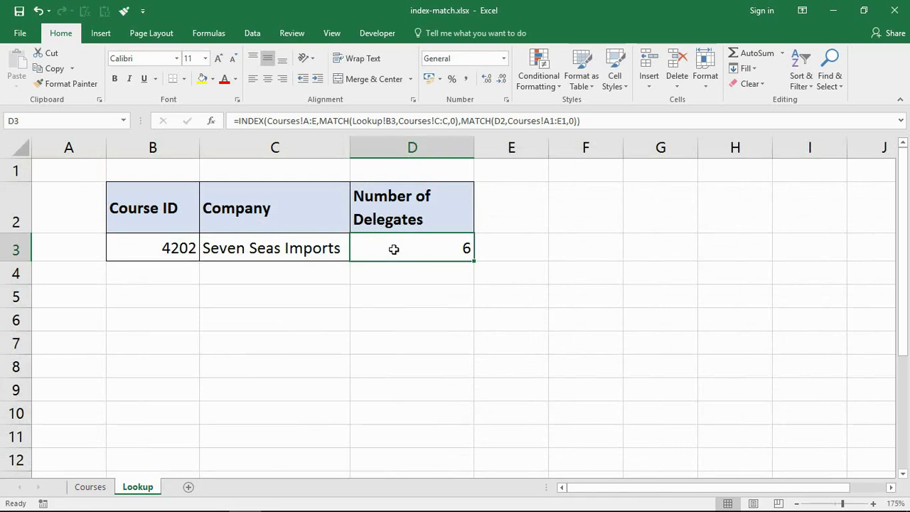
{"action": "double_click", "coordinate": [393, 249]}
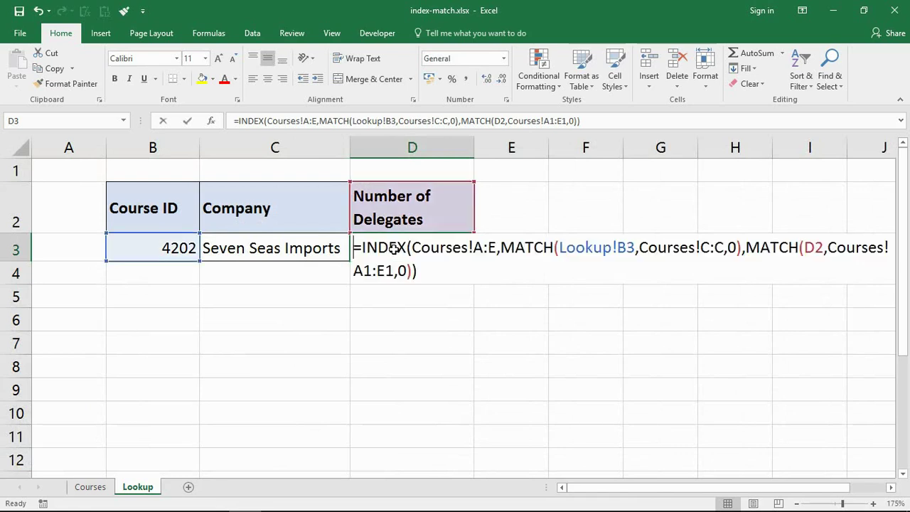
{"action": "left_click", "coordinate": [890, 487]}
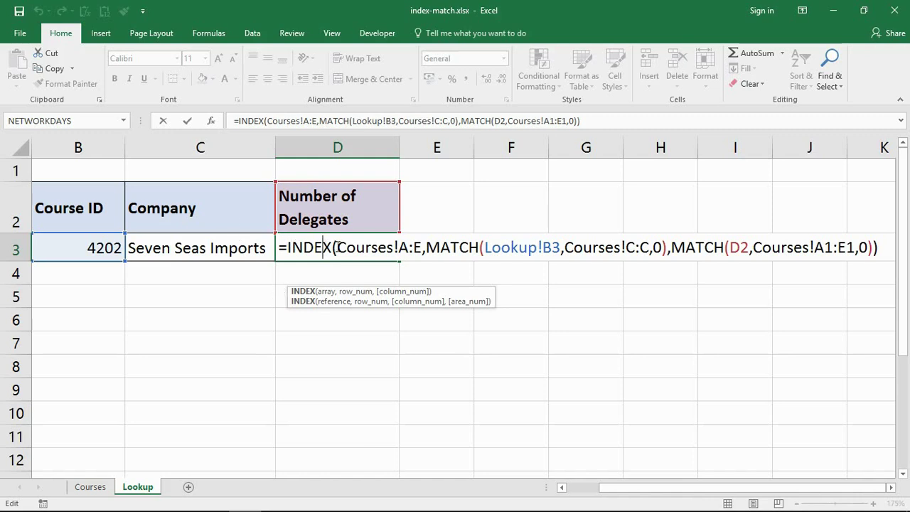
{"action": "left_click_drag", "start_coordinate": [337, 247], "coordinate": [873, 248]}
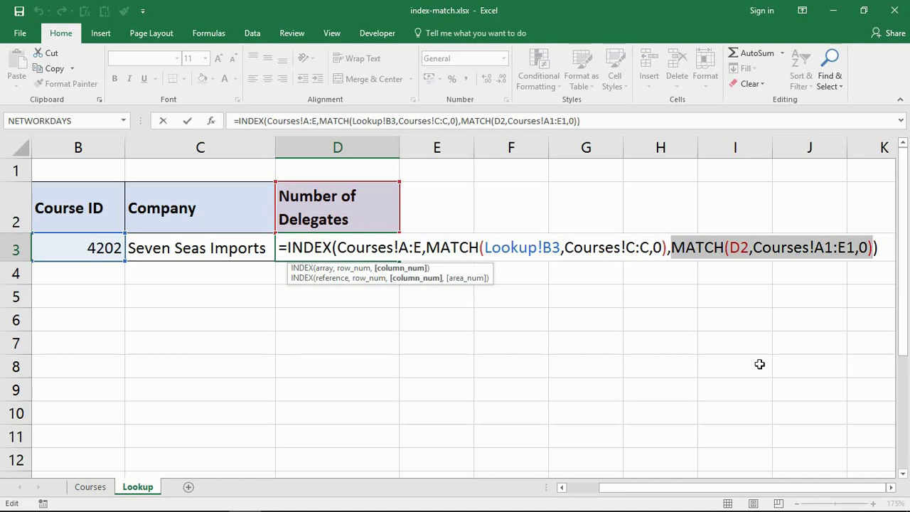
{"action": "left_click_drag", "start_coordinate": [427, 247], "coordinate": [669, 242]}
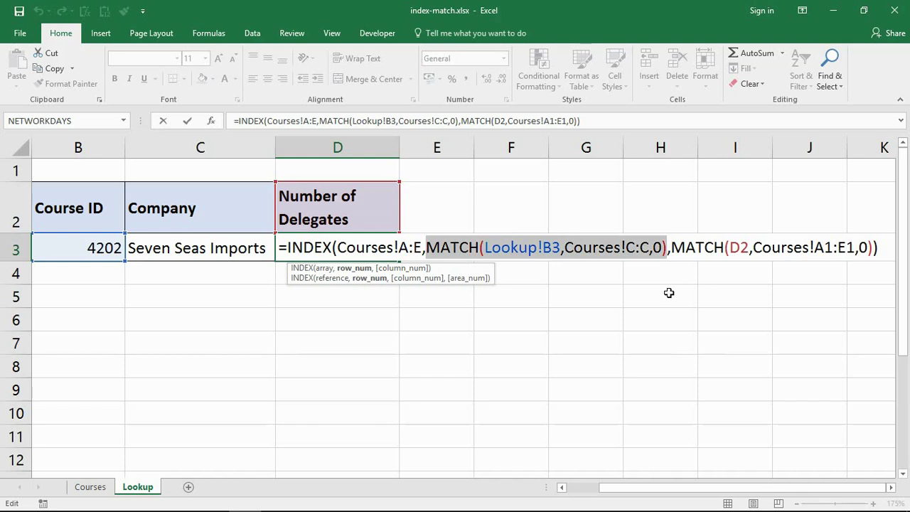
{"action": "key", "text": "F9"}
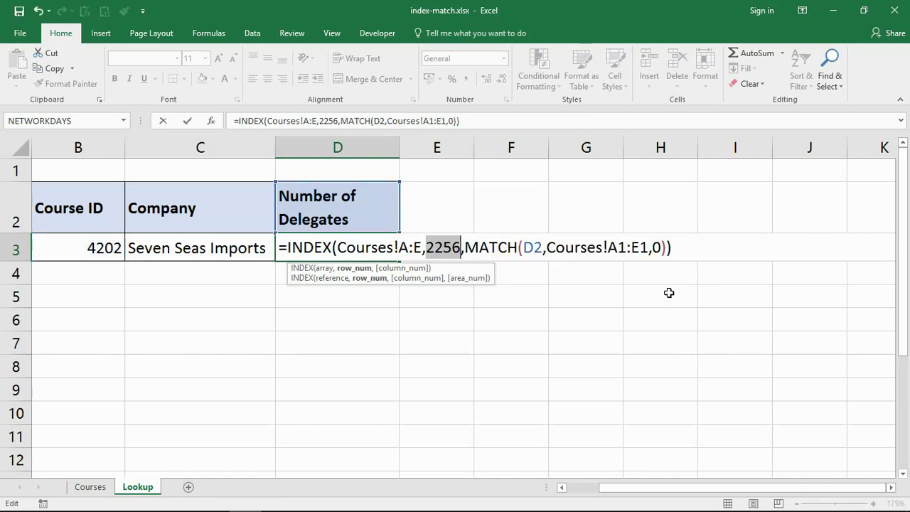
- Evaluate the second MATCH in place to inspect the column number, review the row argument, and cancel the edit to keep the original formula
{"action": "double_click", "coordinate": [467, 247]}
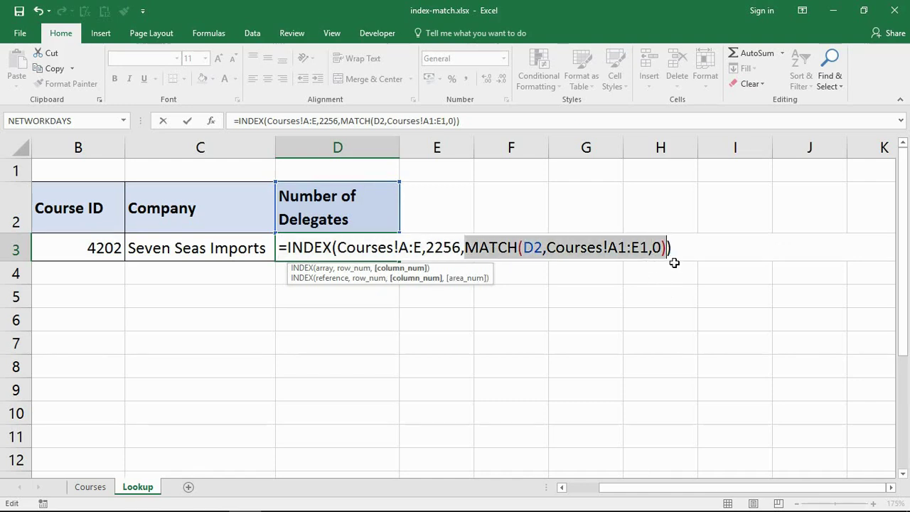
{"action": "type", "text": "5"}
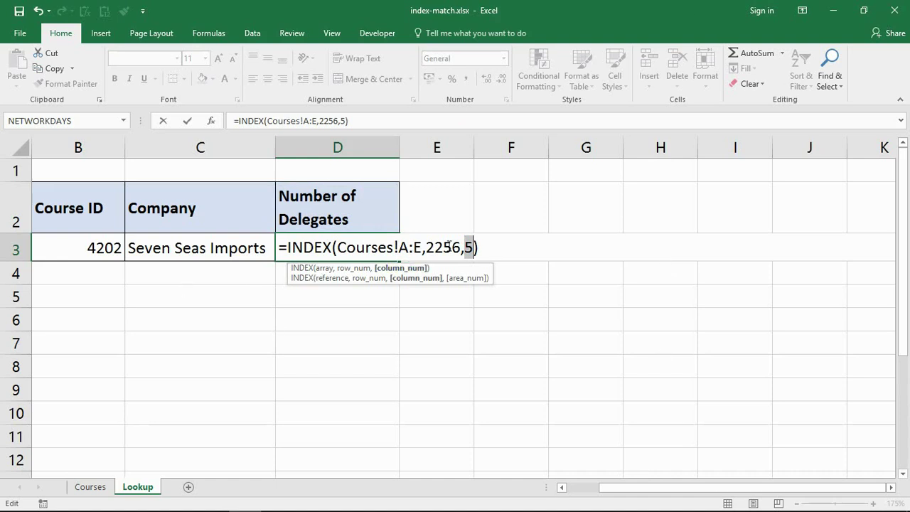
{"action": "left_click_drag", "start_coordinate": [426, 246], "coordinate": [461, 246]}
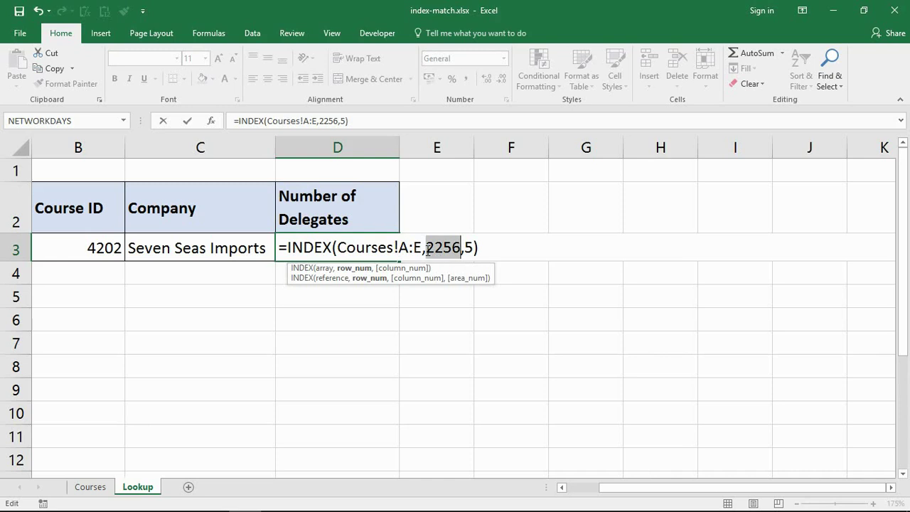
{"action": "left_click_drag", "start_coordinate": [425, 248], "coordinate": [465, 247]}
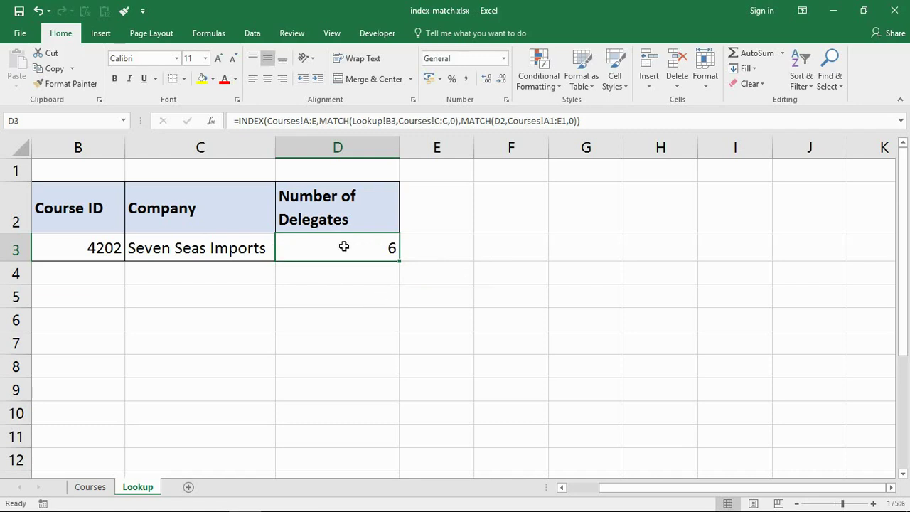
- On the Courses sheet, select row 2256 to check the Number of Delegates for Course ID 4202
{"action": "left_click", "coordinate": [90, 487]}
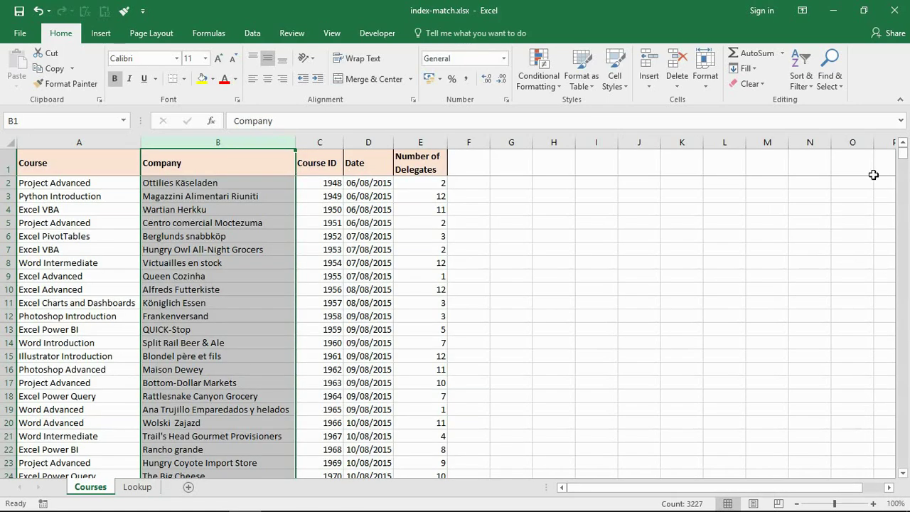
{"action": "left_click_drag", "start_coordinate": [902, 154], "coordinate": [898, 367]}
{"action": "scroll", "coordinate": [416, 372], "scroll_direction": "down", "scroll_amount": 16}
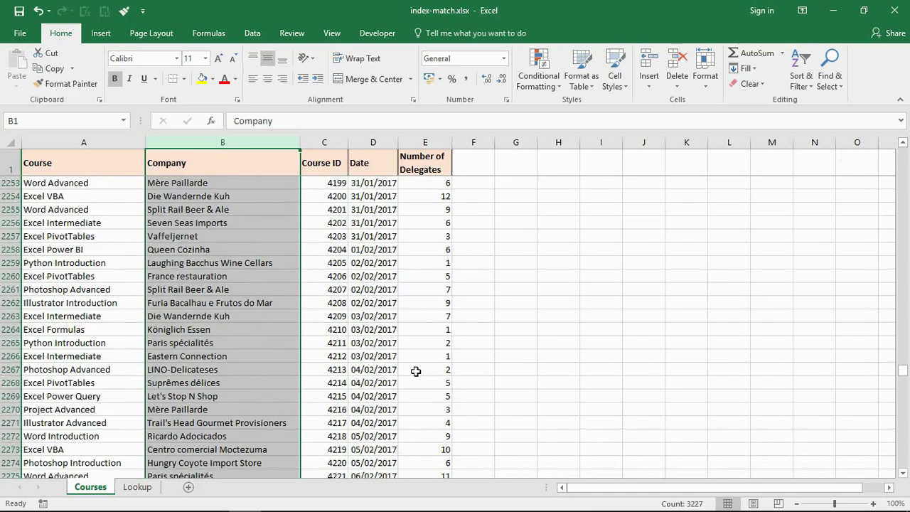
{"action": "left_click", "coordinate": [6, 222]}
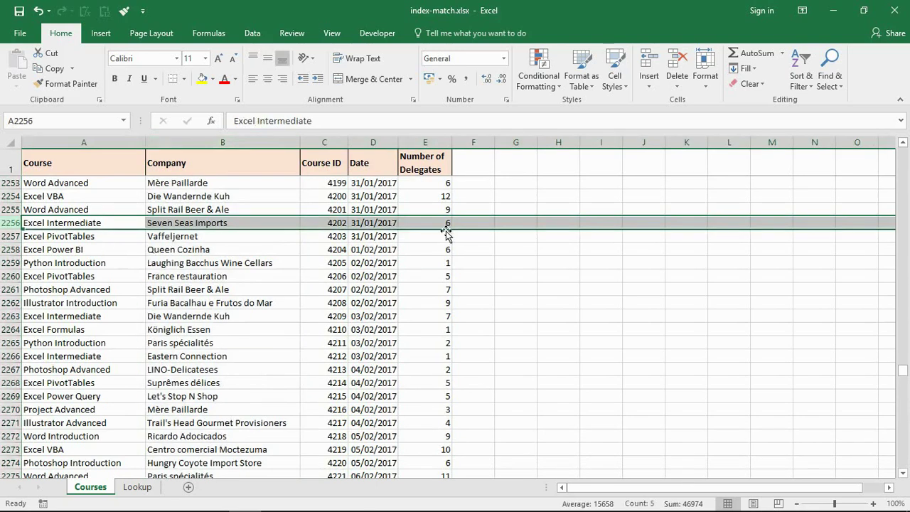